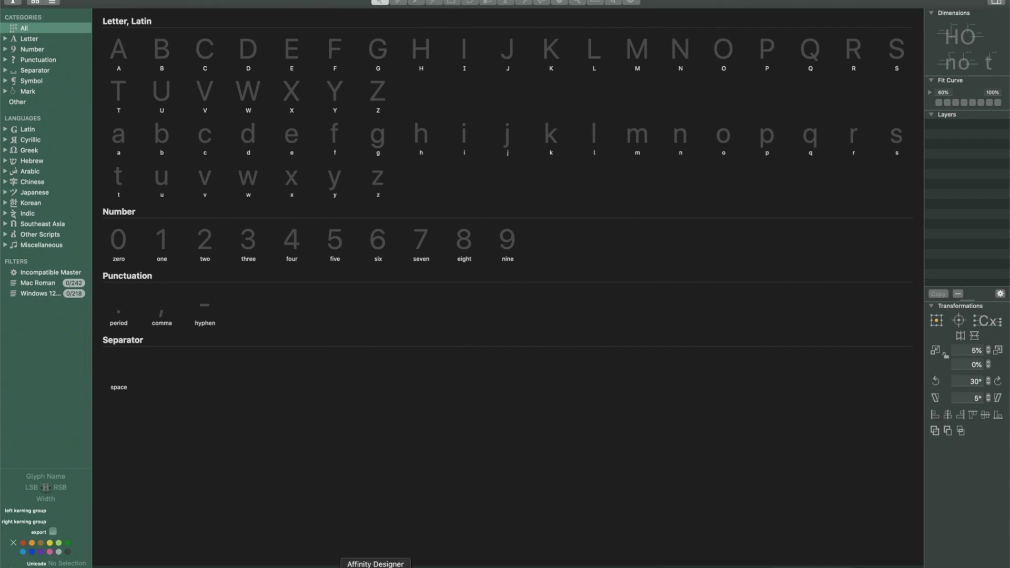
Step: Switch to Affinity Designer and examine the DN logo's vector shape in outline view and its curve nodes
{"action": "left_click", "coordinate": [383, 562]}
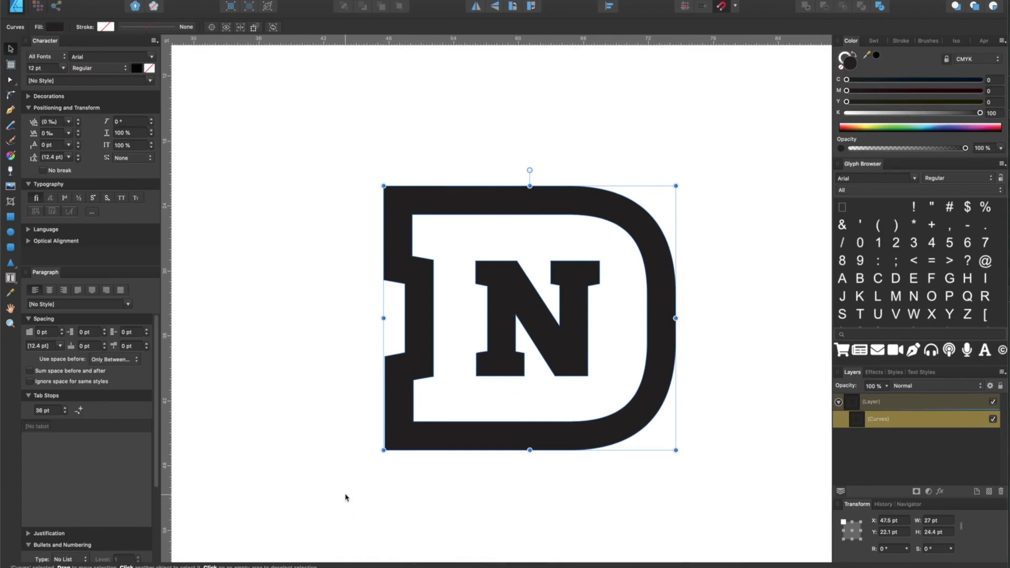
{"action": "left_click", "coordinate": [343, 501]}
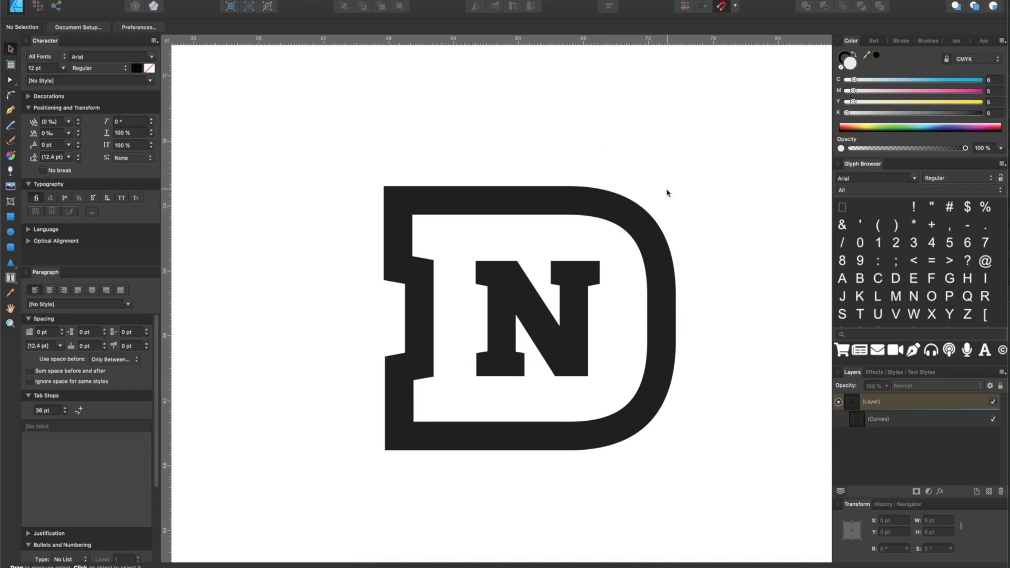
{"action": "key", "text": "super+y"}
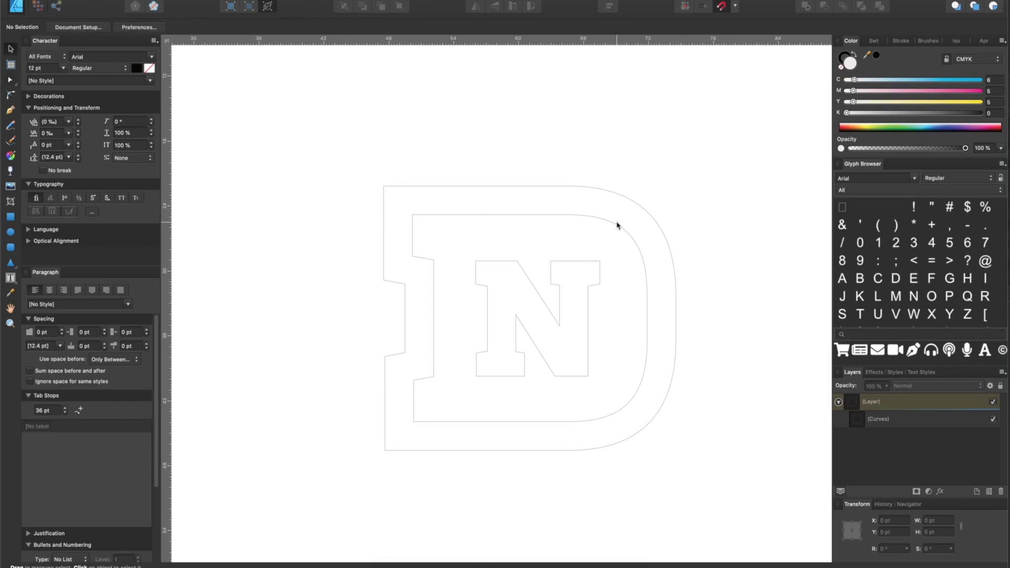
{"action": "left_click", "coordinate": [638, 202]}
{"action": "left_click", "coordinate": [622, 224]}
{"action": "key", "text": "a"}
{"action": "left_click", "coordinate": [629, 221]}
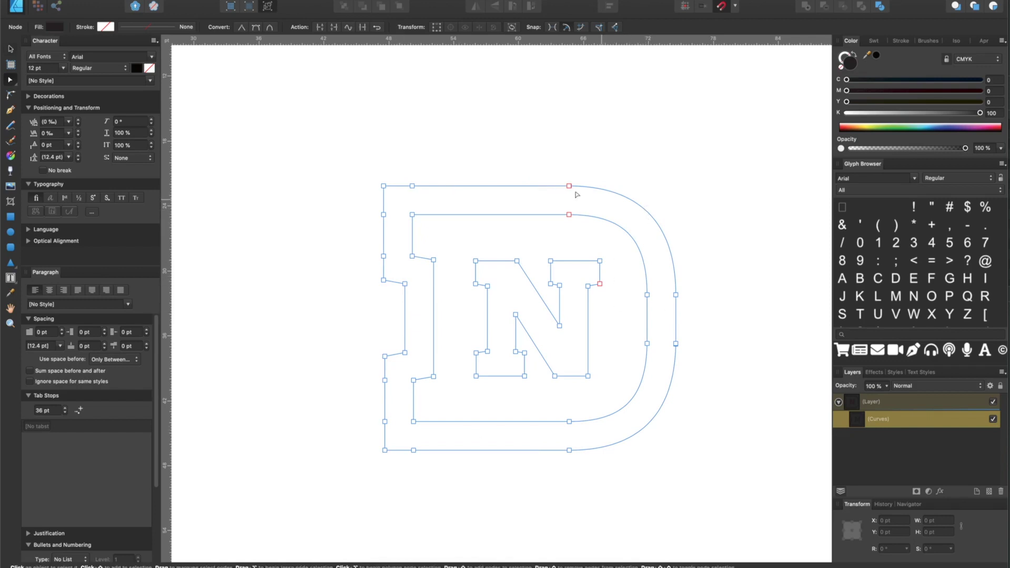
{"action": "key", "text": "v"}
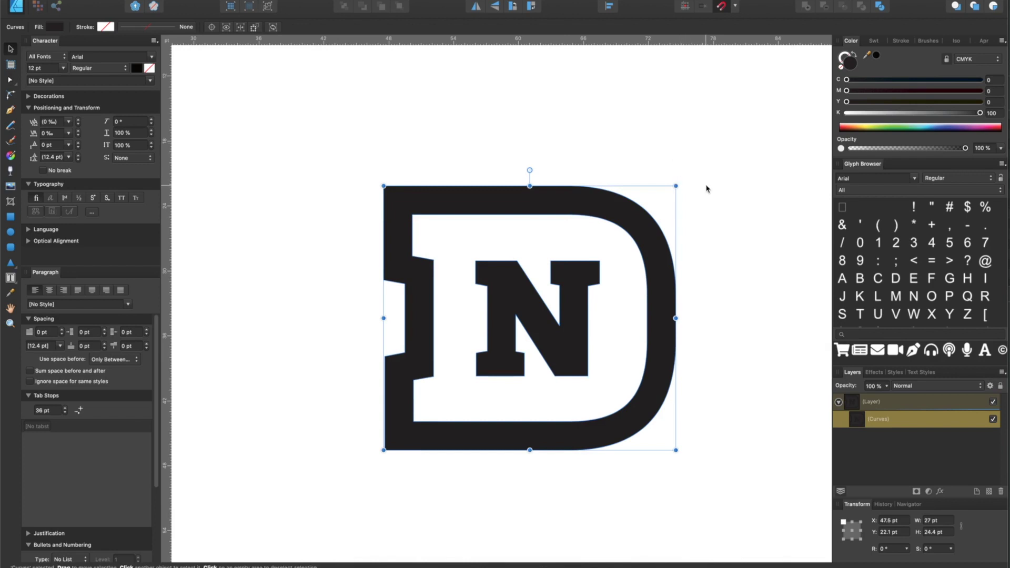
{"action": "left_click", "coordinate": [735, 304]}
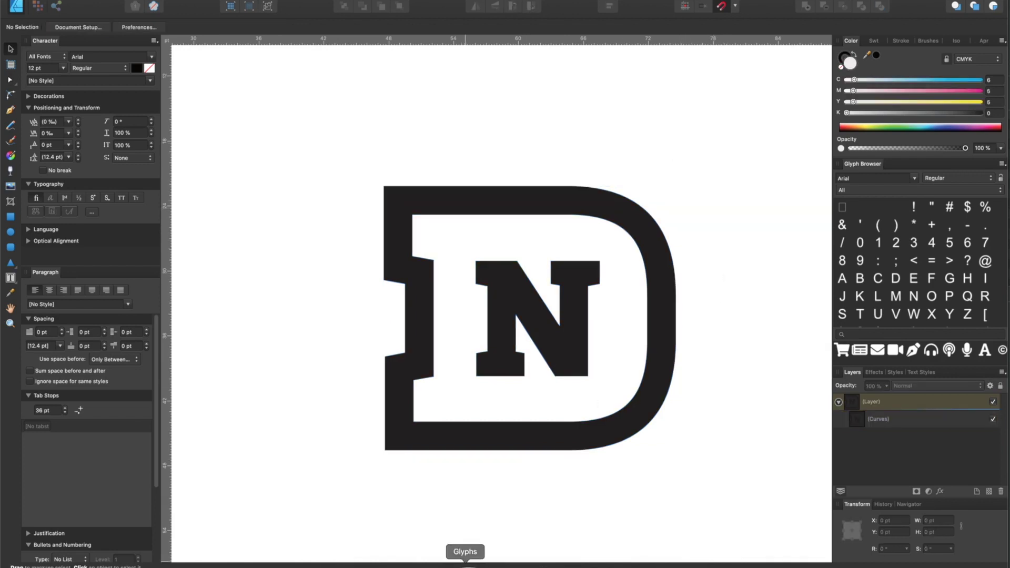
Step: Switch to Glyphs and set the new font's family name to "Icon" in the font info
{"action": "left_click", "coordinate": [466, 562]}
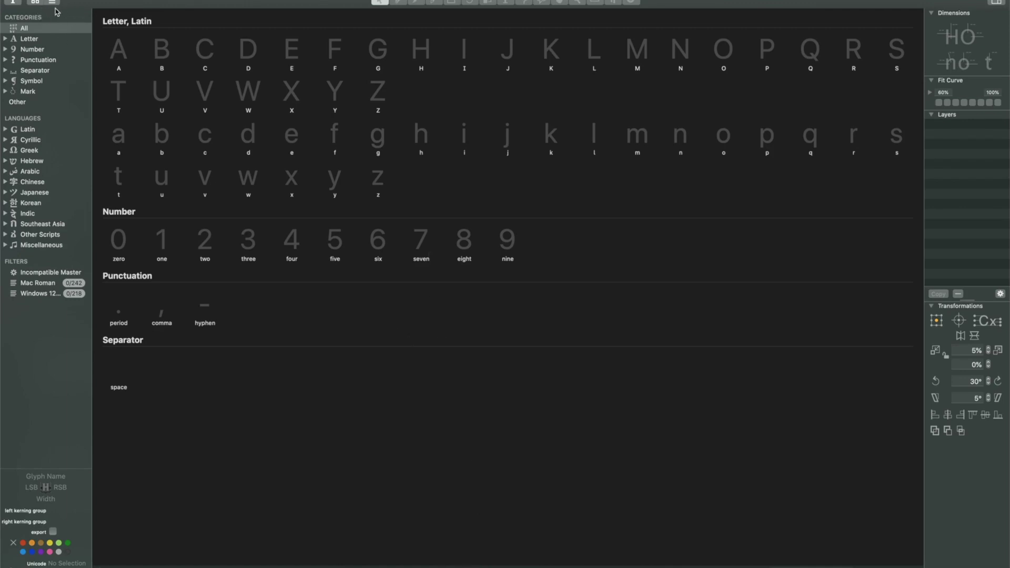
{"action": "left_click", "coordinate": [13, 3]}
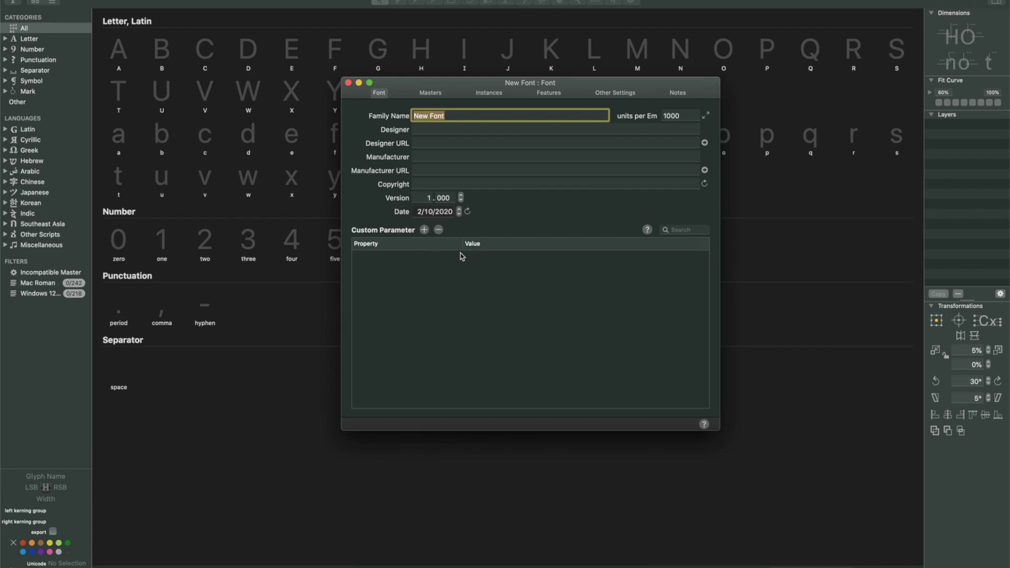
{"action": "type", "text": "Icon"}
{"action": "key", "text": "Tab"}
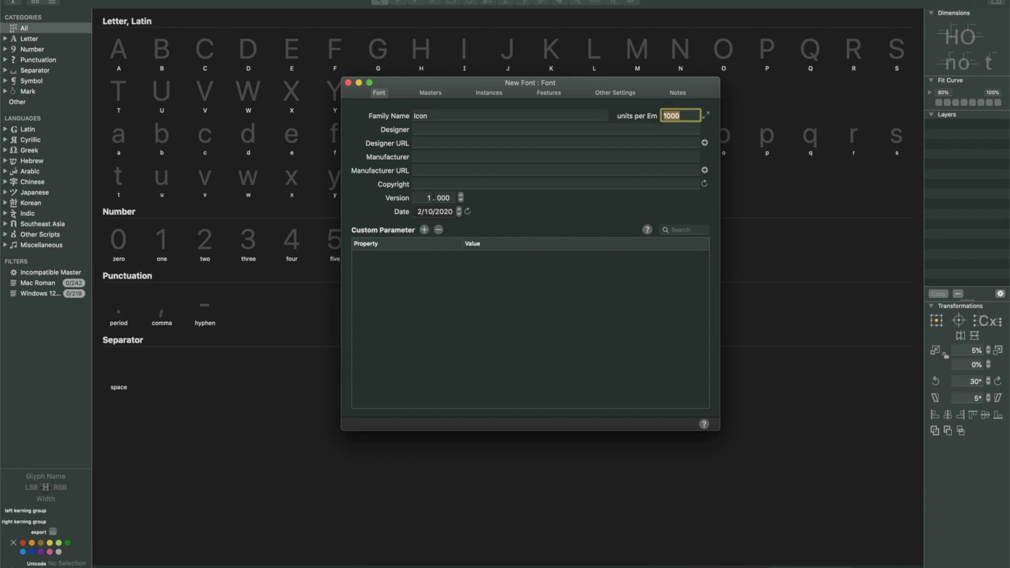
Step: Enter the designer's full name and website URL in the font info, then close it
{"action": "key", "text": "Tab"}
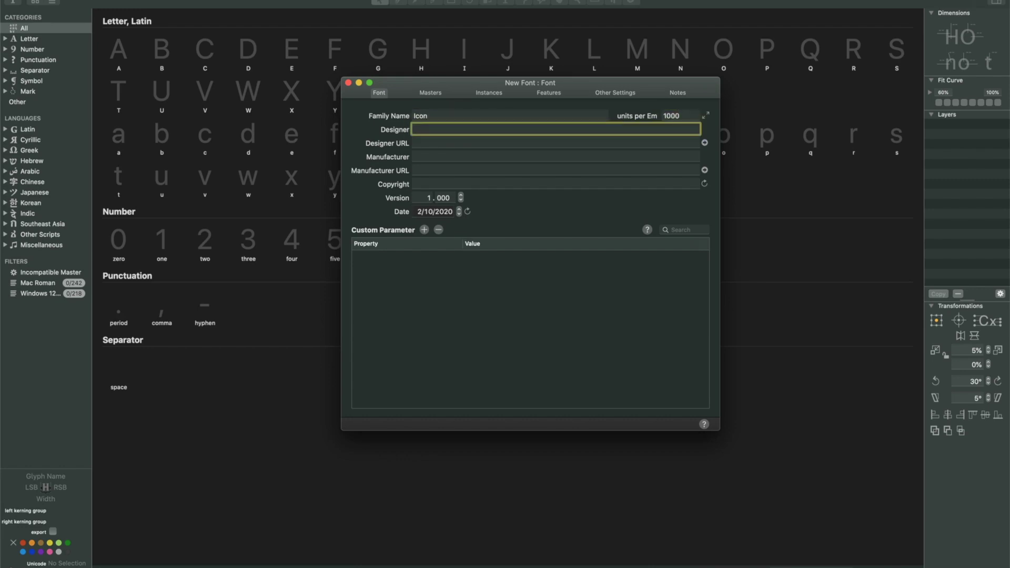
{"action": "type", "text": "Dane"}
{"action": "type", "text": "el Nisbet"}
{"action": "key", "text": "Tab"}
{"action": "type", "text": "httt"}
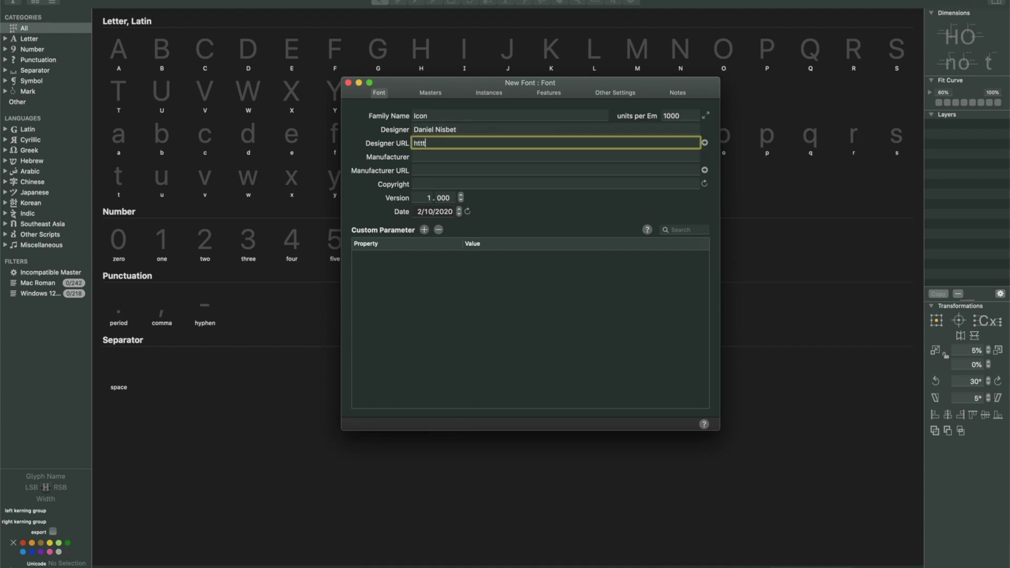
{"action": "key", "text": "BackSpace"}
{"action": "type", "text": "s://nis.bet"}
{"action": "left_click", "coordinate": [421, 289]}
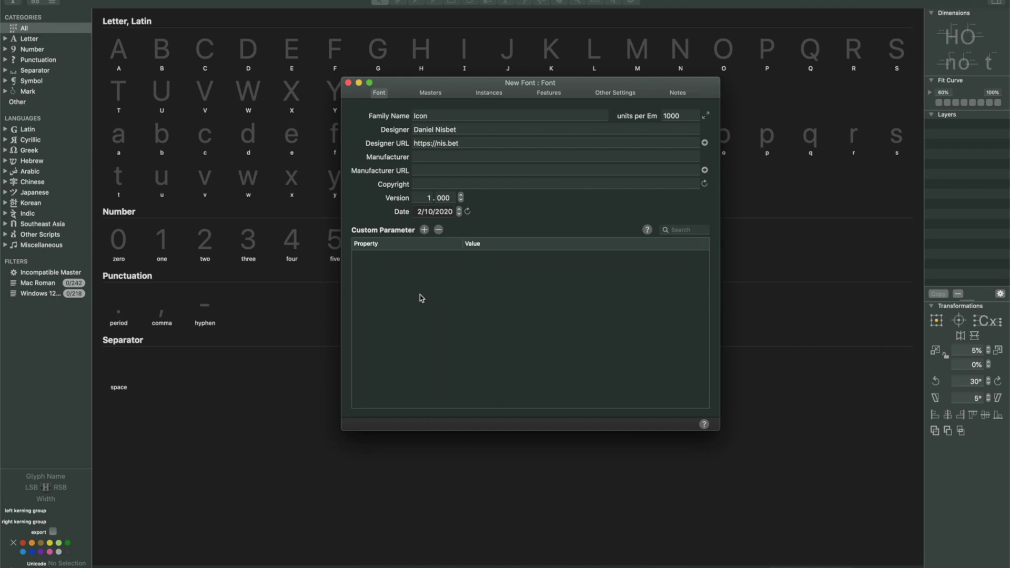
{"action": "left_click", "coordinate": [348, 84]}
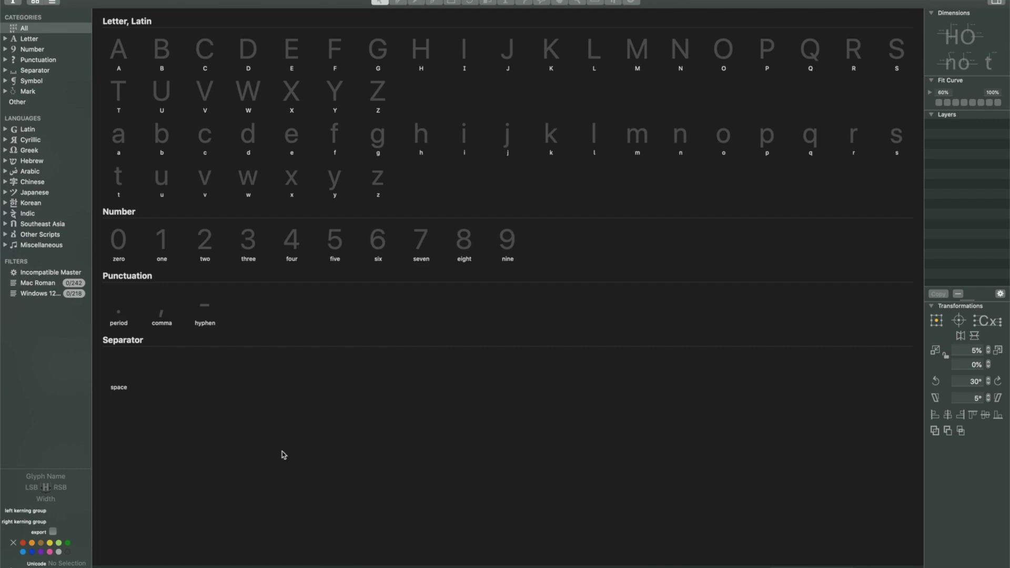
Step: Remove all the default glyphs from the font
{"action": "key", "text": "super+a"}
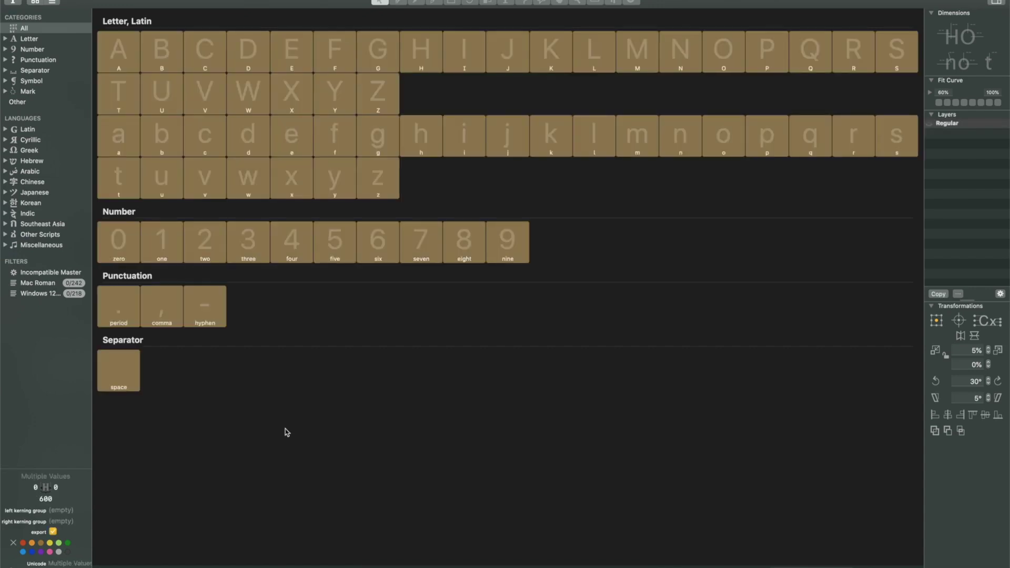
{"action": "key", "text": "super+BackSpace"}
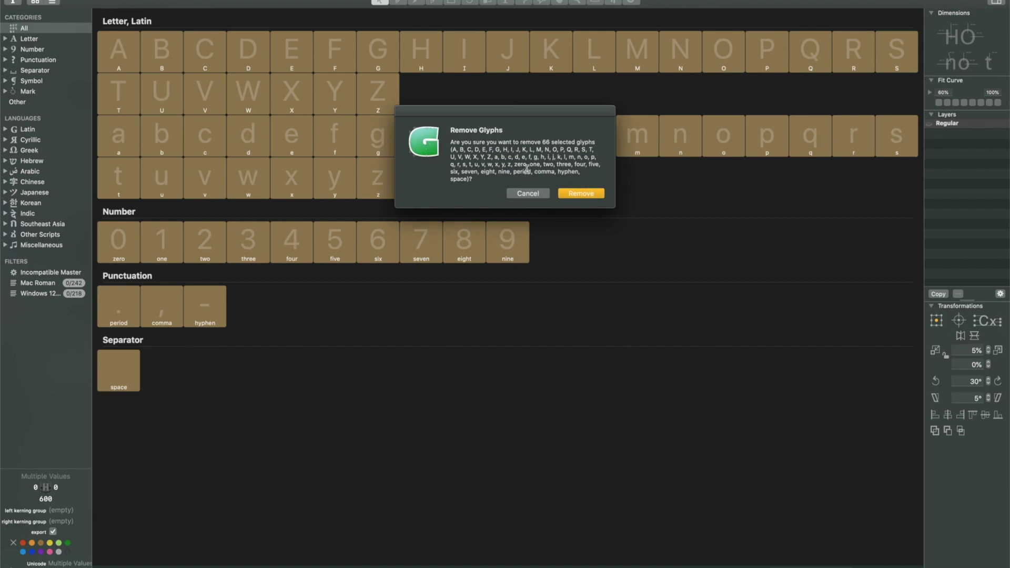
{"action": "left_click", "coordinate": [580, 195]}
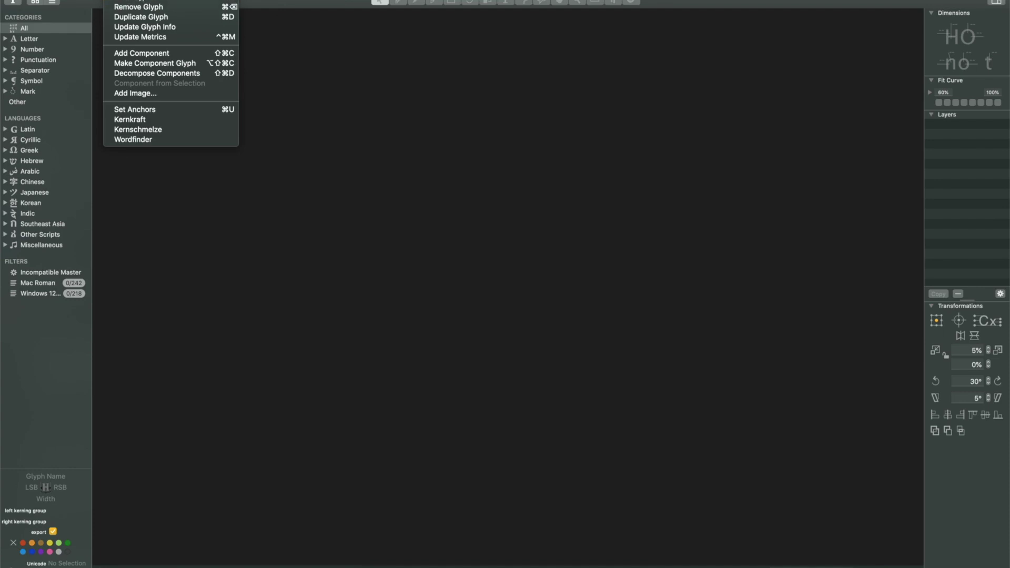
Step: Add a new glyph to the empty font and name it uniE000
{"action": "left_click", "coordinate": [141, 2]}
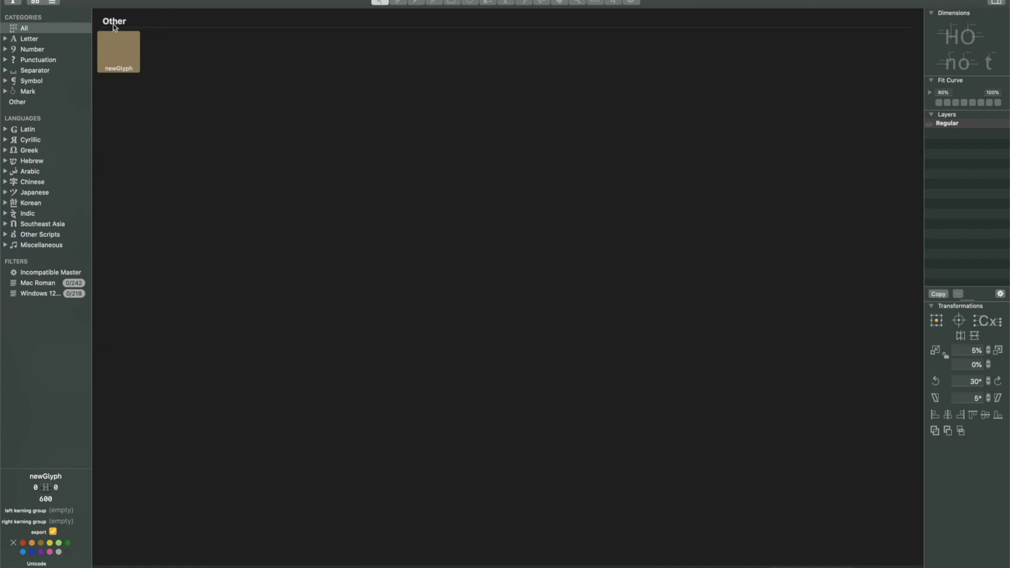
{"action": "left_click", "coordinate": [118, 68]}
{"action": "type", "text": "uni"}
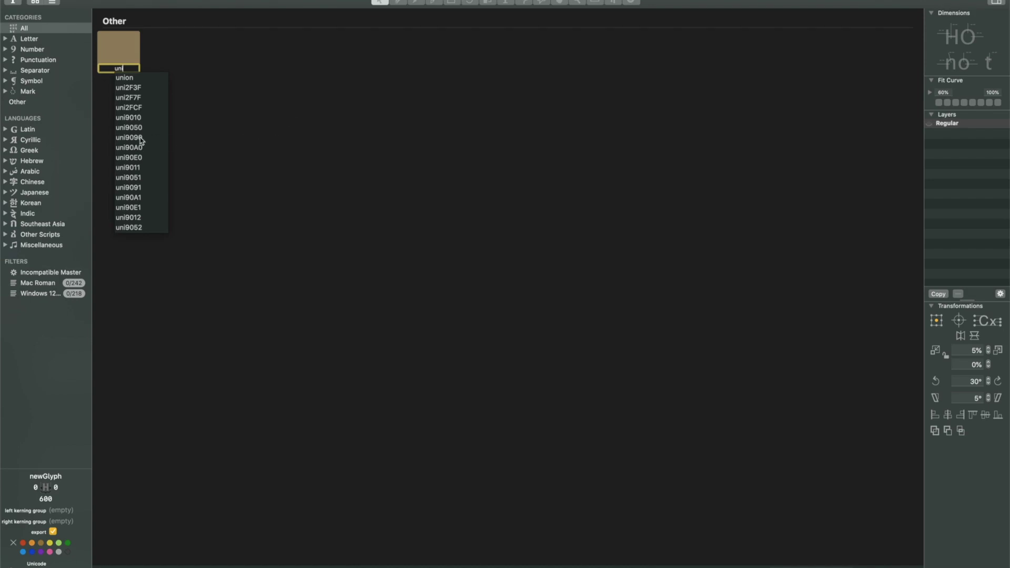
{"action": "scroll", "coordinate": [137, 150], "scroll_direction": "down", "scroll_amount": 5}
{"action": "scroll", "coordinate": [138, 149], "scroll_direction": "up", "scroll_amount": 5}
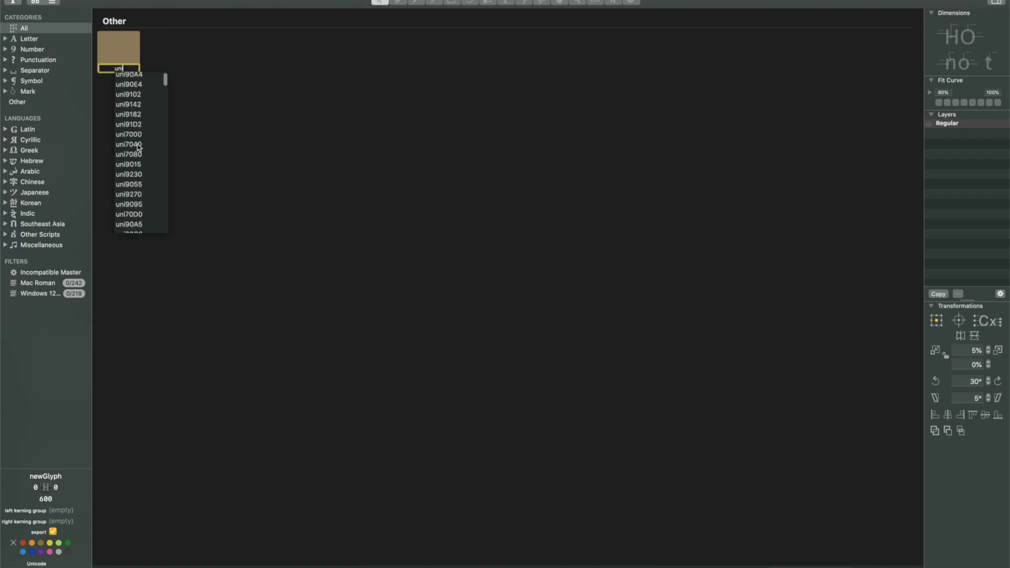
{"action": "left_click", "coordinate": [135, 72]}
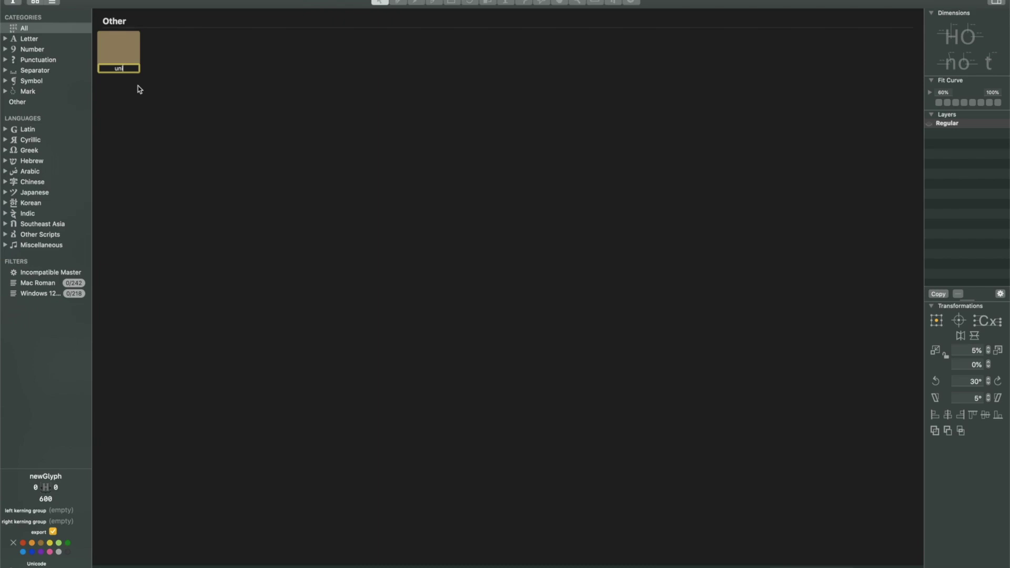
{"action": "type", "text": "E000"}
{"action": "key", "text": "BackSpace"}
{"action": "type", "text": "1"}
{"action": "key", "text": "BackSpace"}
{"action": "type", "text": "0"}
{"action": "key", "text": "Return"}
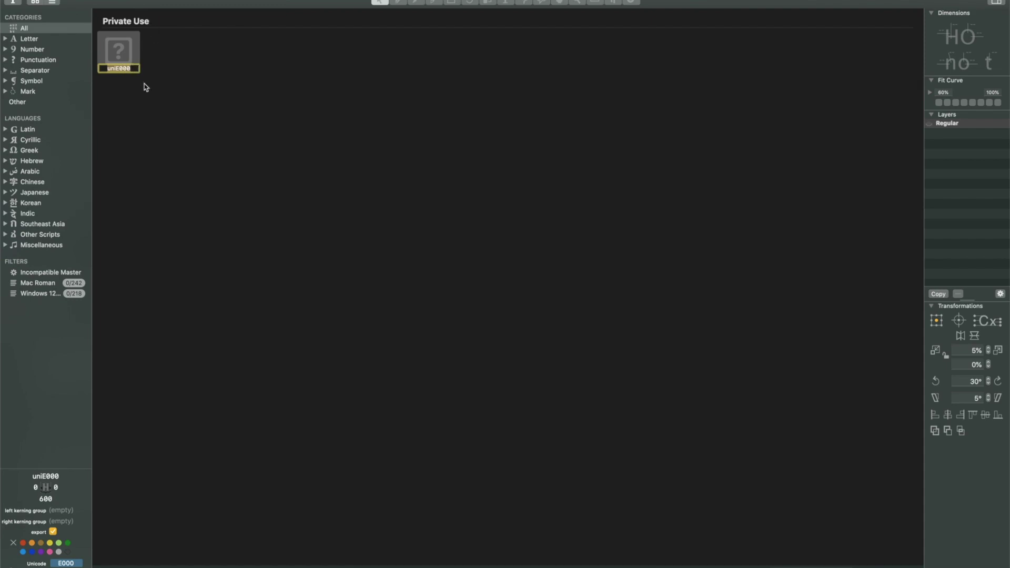
{"action": "key", "text": "Return"}
Step: Open the uniE000 glyph for editing and rename it "logo"
{"action": "double_click", "coordinate": [121, 54]}
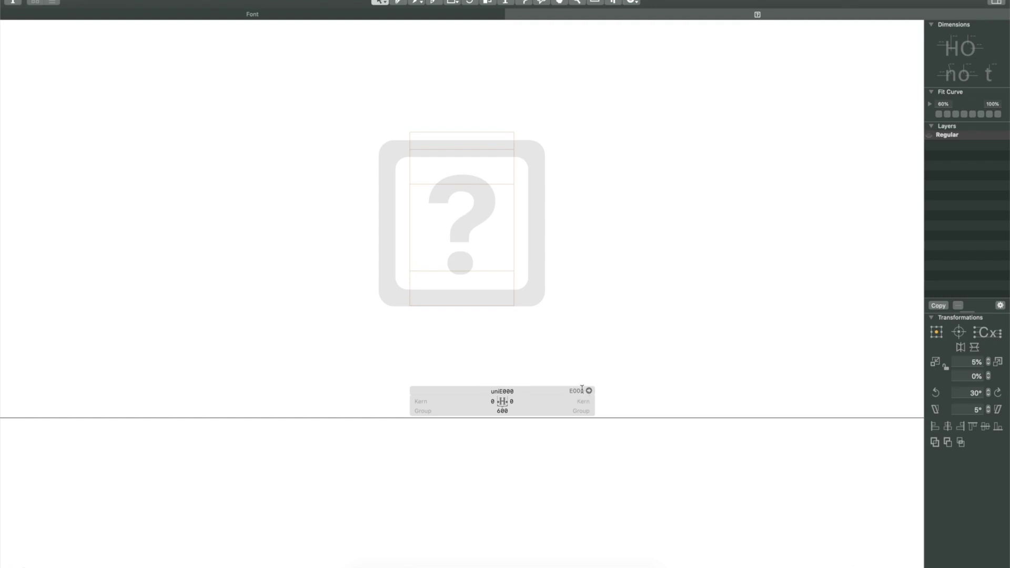
{"action": "left_click", "coordinate": [513, 391]}
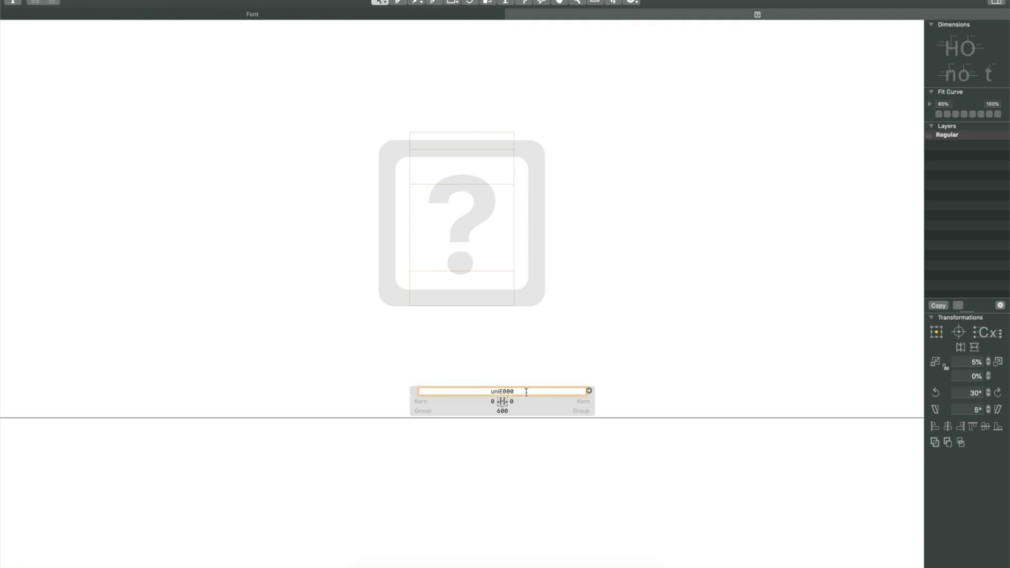
{"action": "double_click", "coordinate": [515, 391]}
{"action": "type", "text": "logo"}
{"action": "key", "text": "Return"}
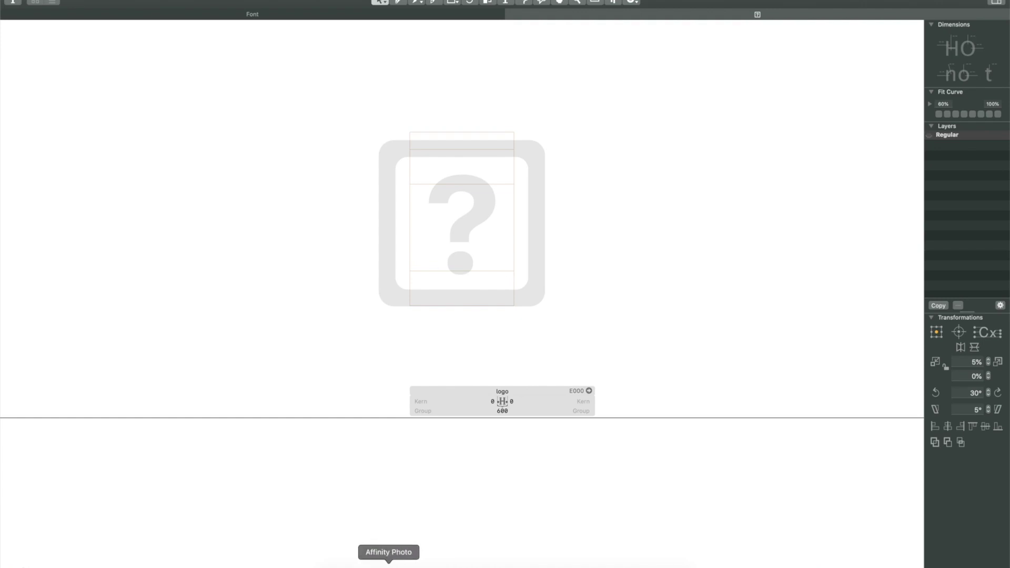
Step: Switch to Affinity Designer, select the whole logo, and set its transform reference point to the centre in a floating, narrowed Transform panel
{"action": "left_click", "coordinate": [378, 563]}
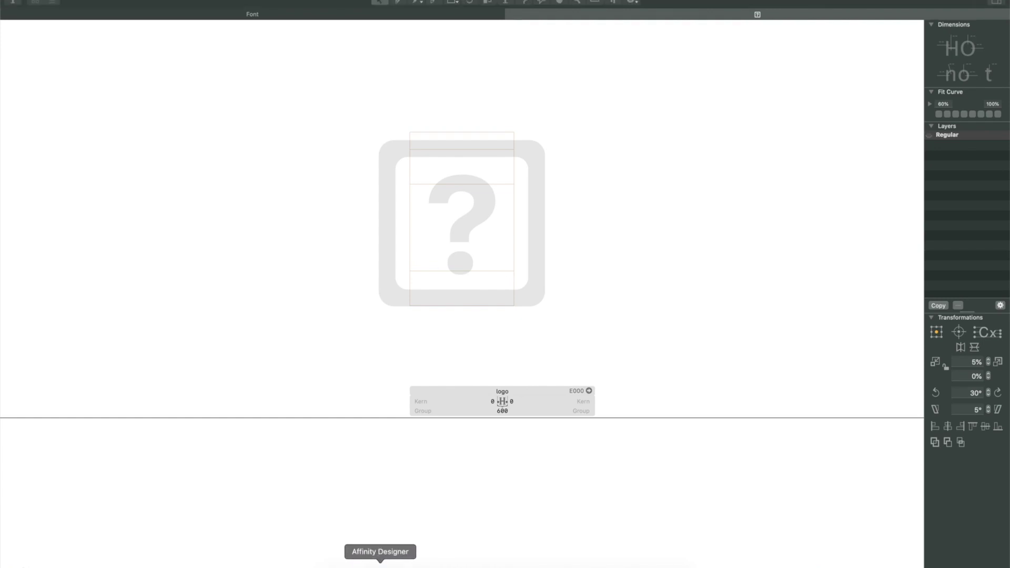
{"action": "left_click_drag", "start_coordinate": [335, 147], "coordinate": [765, 519]}
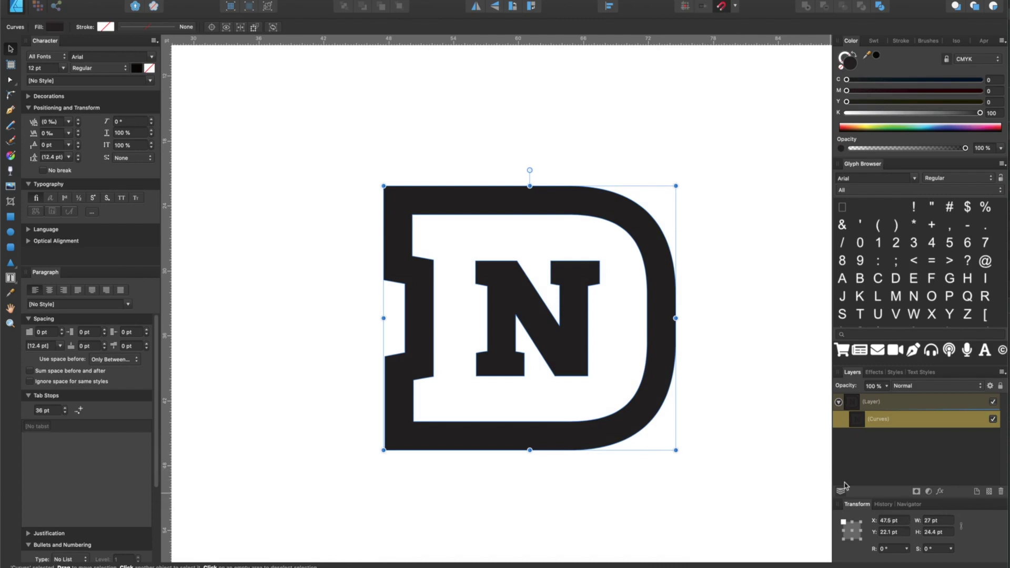
{"action": "key", "text": "super+0"}
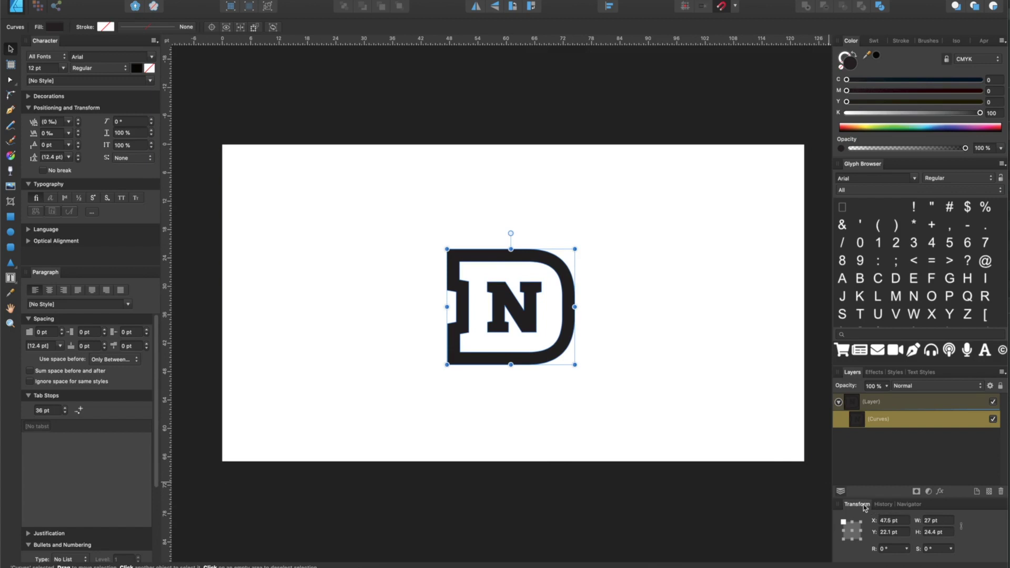
{"action": "left_click_drag", "start_coordinate": [870, 509], "coordinate": [645, 221]}
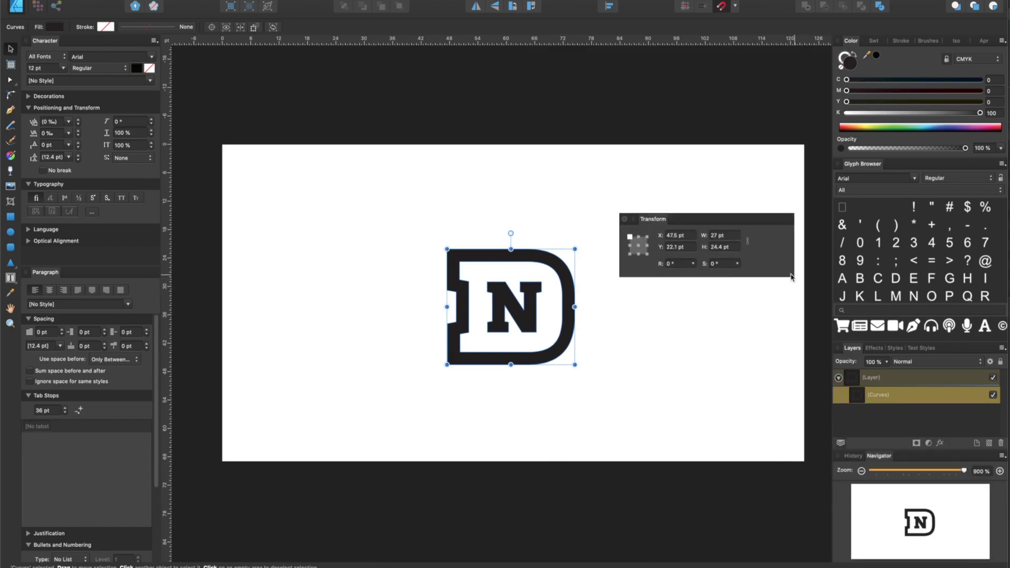
{"action": "left_click_drag", "start_coordinate": [793, 277], "coordinate": [761, 277]}
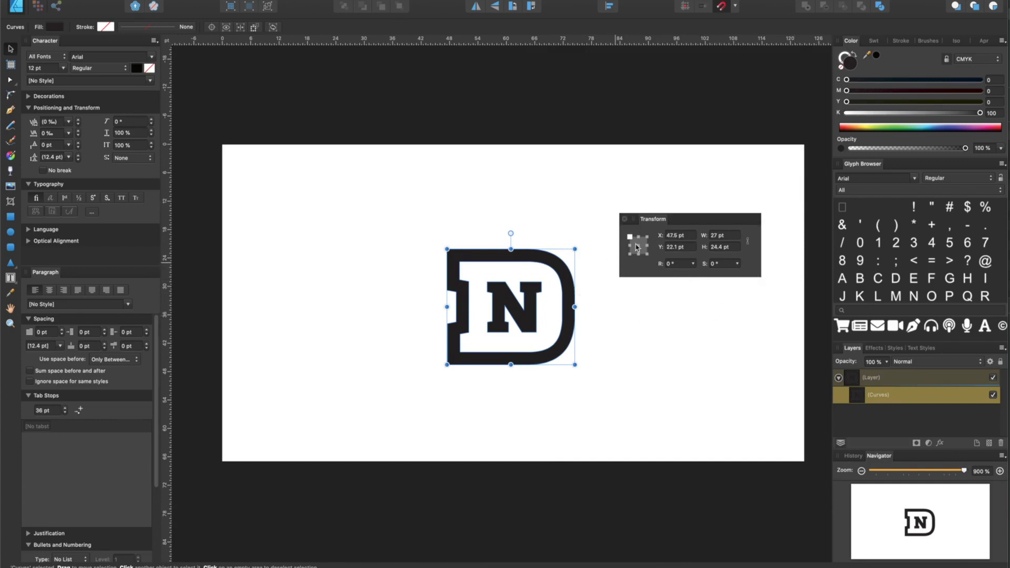
{"action": "left_click", "coordinate": [639, 246]}
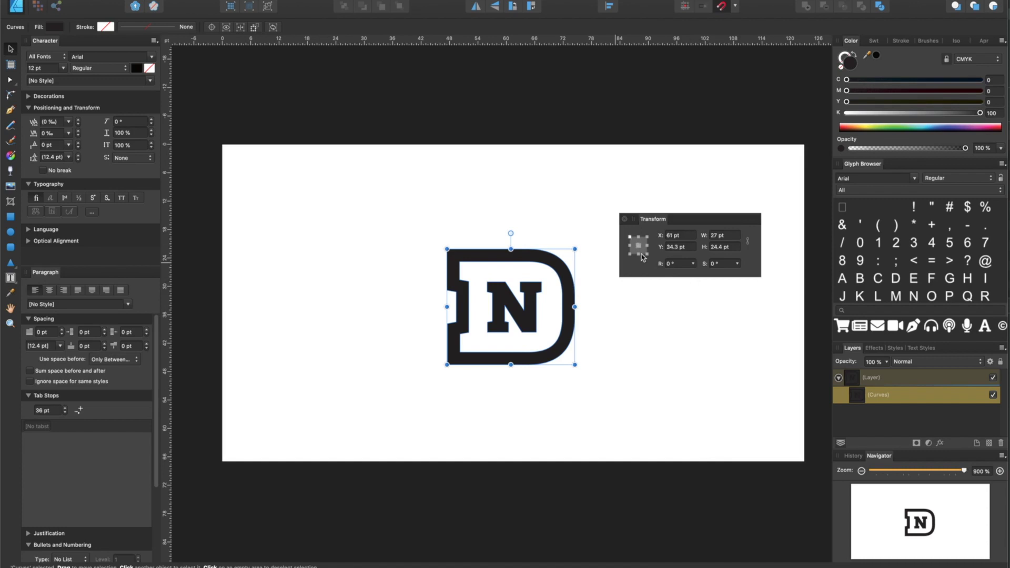
Step: Try to set the logo's width to 600 pt without locking the aspect ratio, and undo the change
{"action": "left_click", "coordinate": [735, 235]}
{"action": "left_click_drag", "start_coordinate": [733, 235], "coordinate": [672, 232]}
{"action": "type", "text": "600"}
{"action": "key", "text": "Return"}
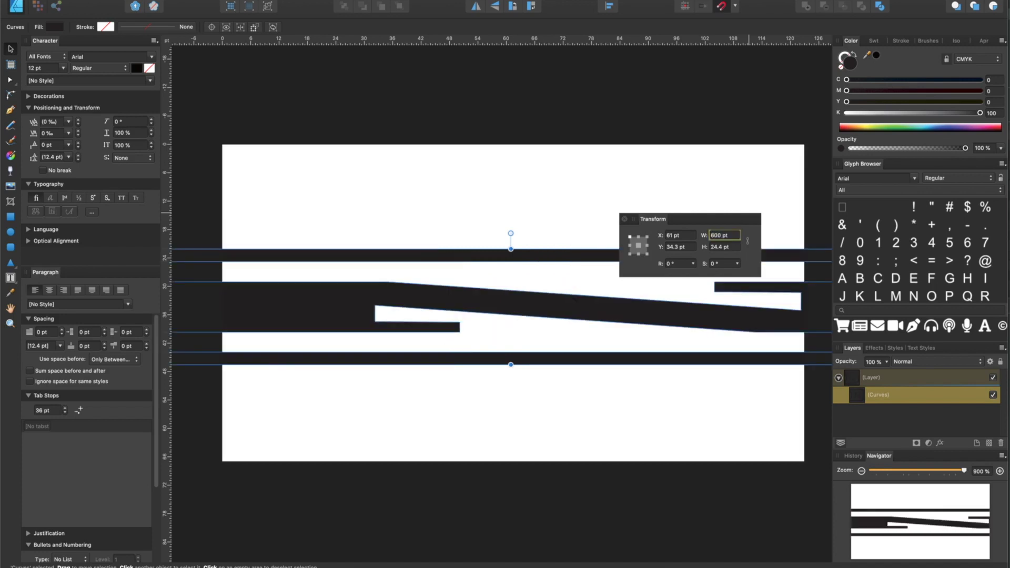
{"action": "key", "text": "super+z"}
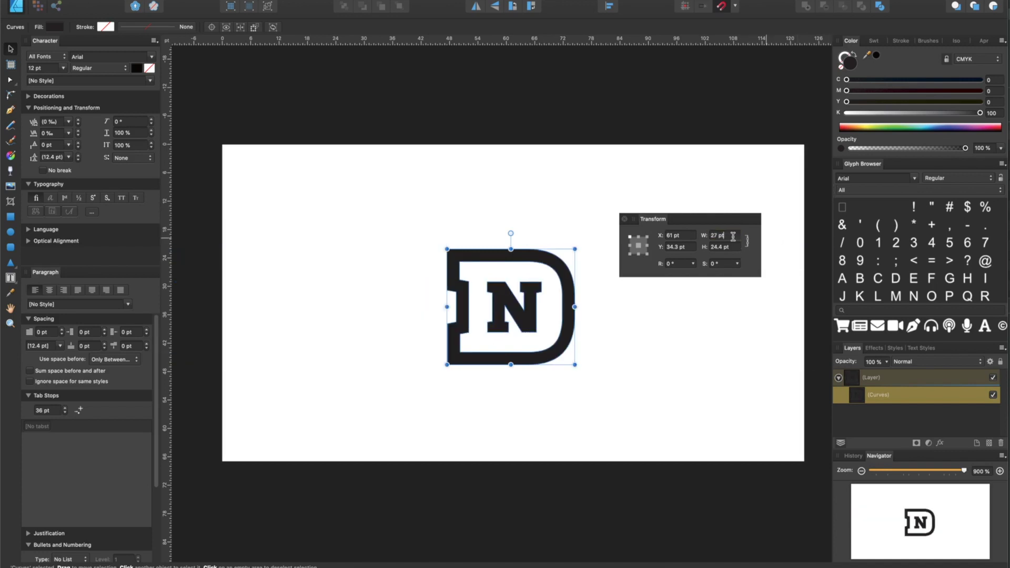
Step: Scale the logo to a width of 600 pt with its aspect ratio locked, and switch back to Glyphs
{"action": "type", "text": "600"}
{"action": "key", "text": "Return"}
{"action": "scroll", "coordinate": [547, 328], "scroll_direction": "down", "scroll_amount": 1}
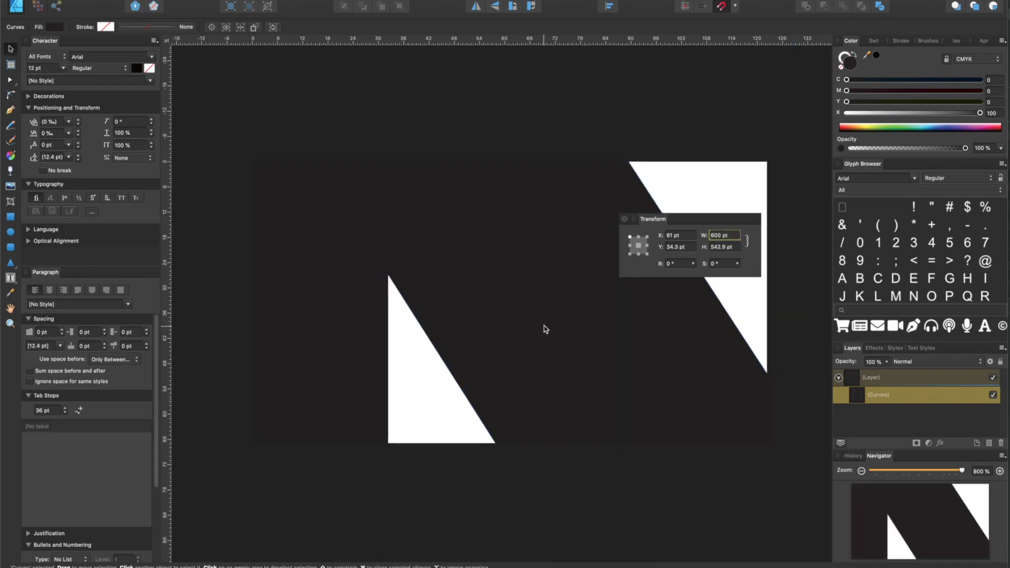
{"action": "scroll", "coordinate": [547, 322], "scroll_direction": "down", "scroll_amount": 6}
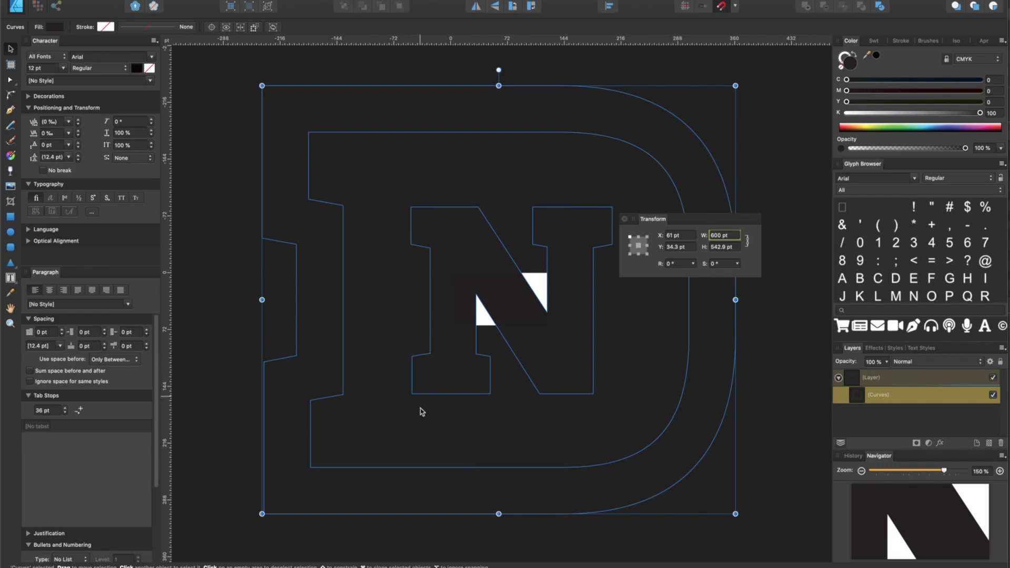
{"action": "left_click", "coordinate": [464, 563]}
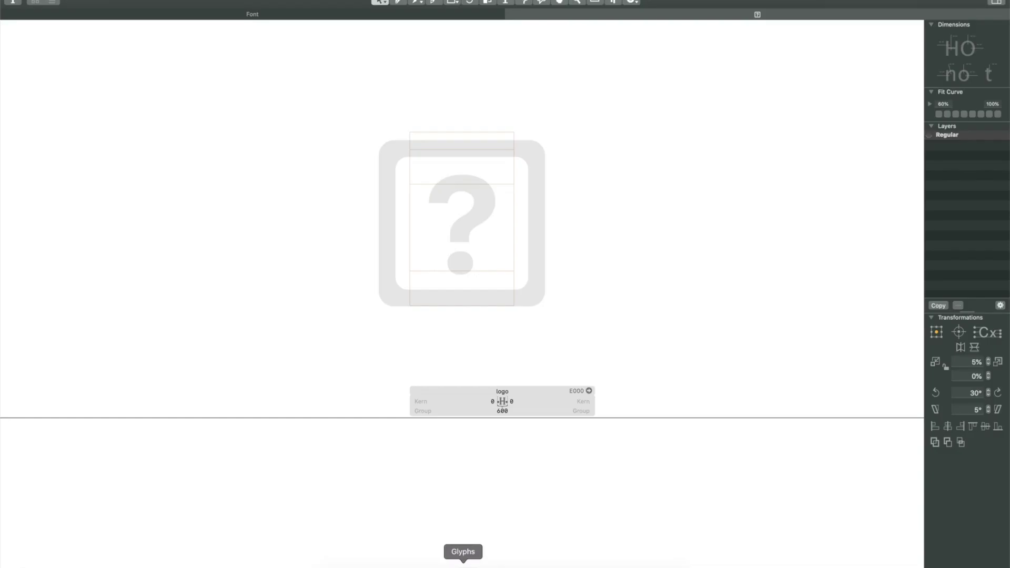
Step: Paste the DN logo artwork into the logo glyph
{"action": "key", "text": "super+v"}
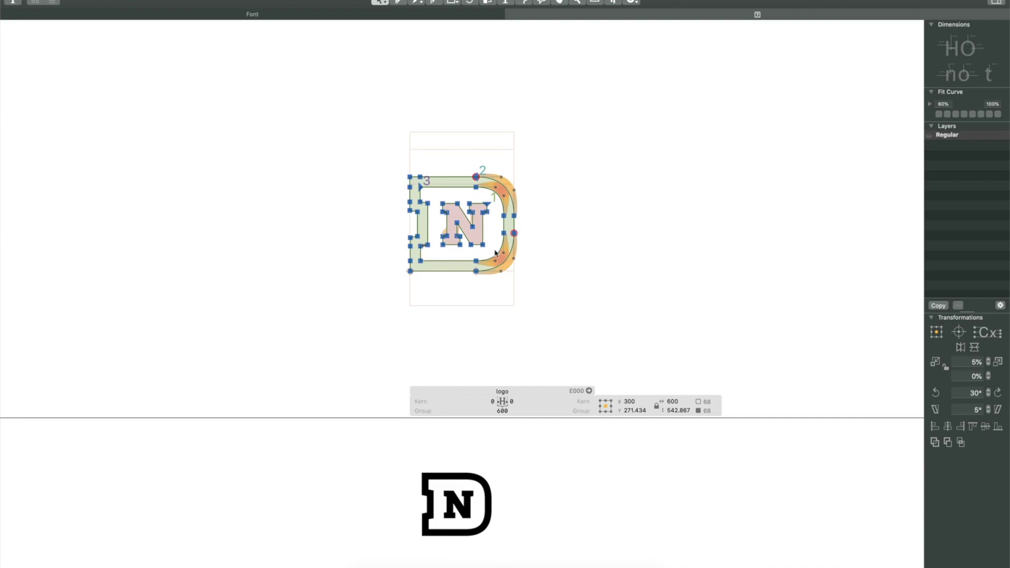
{"action": "key", "text": "super+equal"}
{"action": "key", "text": "super+equal"}
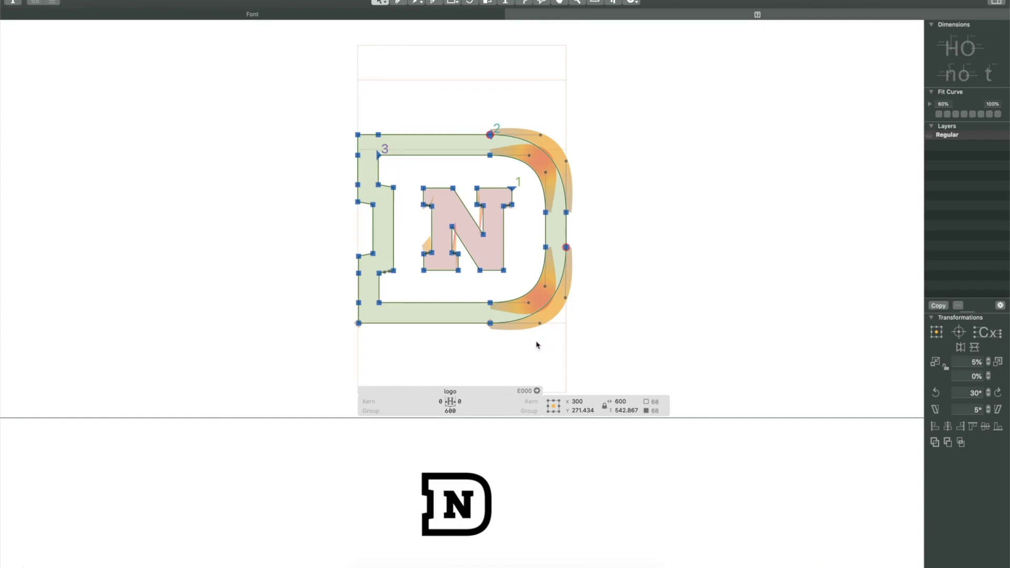
{"action": "left_click", "coordinate": [596, 231]}
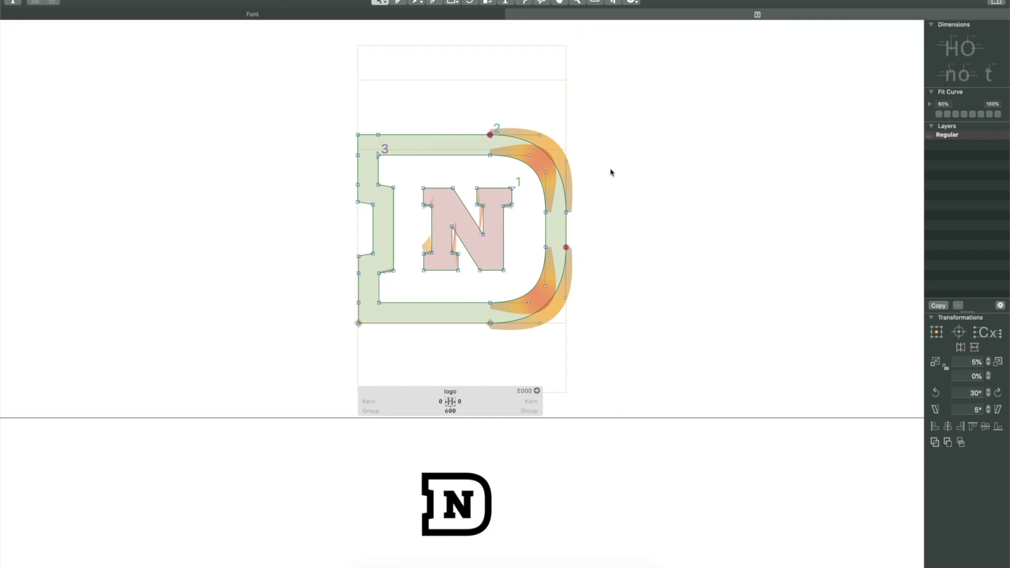
Step: Select all the logo's paths and set their Y position to 0, measured from the bottom-centre reference point
{"action": "key", "text": "super+a"}
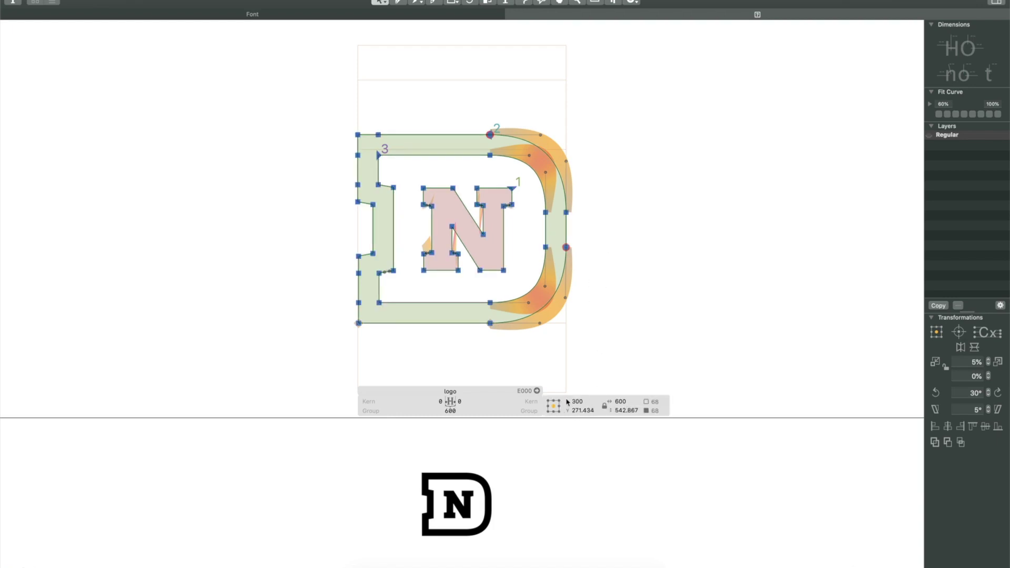
{"action": "left_click", "coordinate": [554, 412]}
{"action": "left_click", "coordinate": [581, 410]}
{"action": "key", "text": "Return"}
{"action": "key", "text": "space"}
{"action": "key", "text": "super+plus"}
{"action": "key", "text": "space"}
{"action": "left_click_drag", "start_coordinate": [641, 351], "coordinate": [539, 79]}
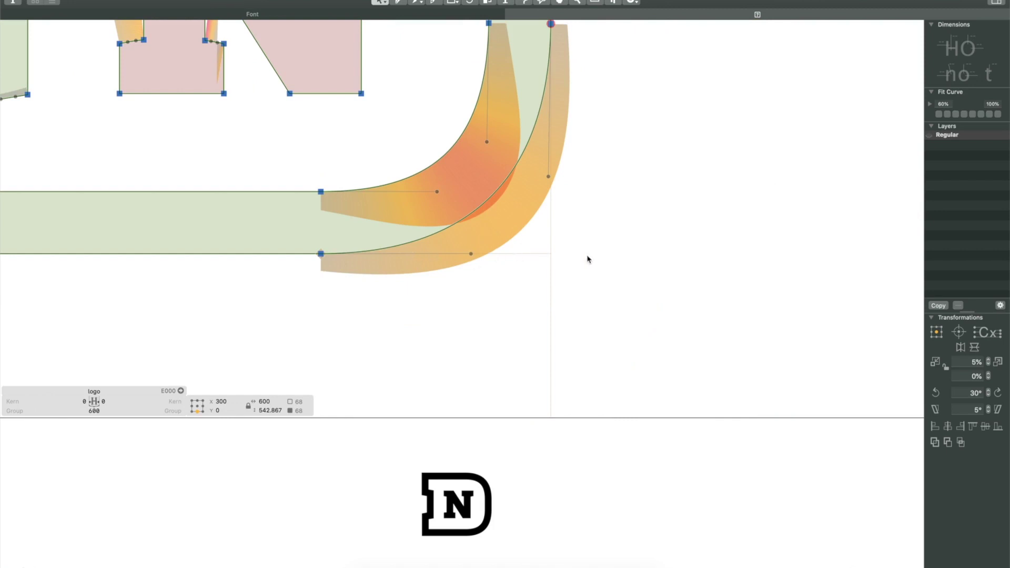
{"action": "key", "text": "super+minus"}
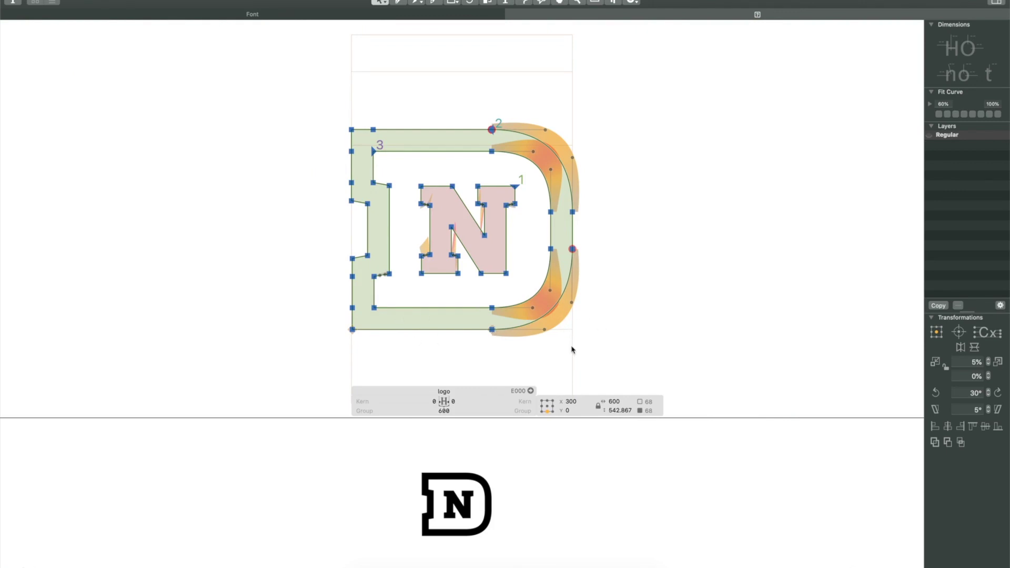
Step: Set the reference point to the centre and give the logo glyph left and right sidebearings of 50
{"action": "left_click", "coordinate": [546, 408]}
{"action": "left_click", "coordinate": [434, 401]}
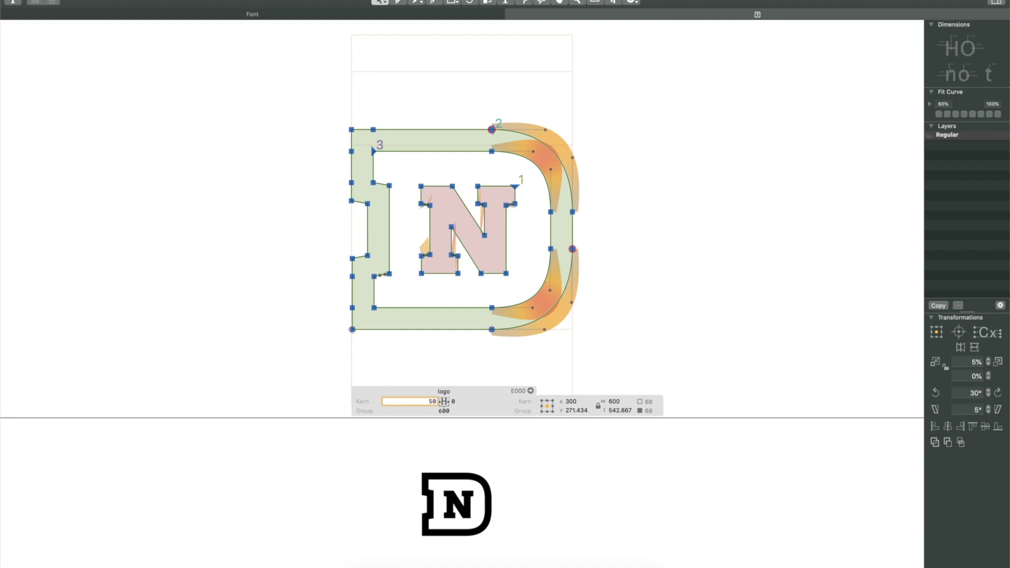
{"action": "key", "text": "Tab"}
{"action": "key", "text": "Return"}
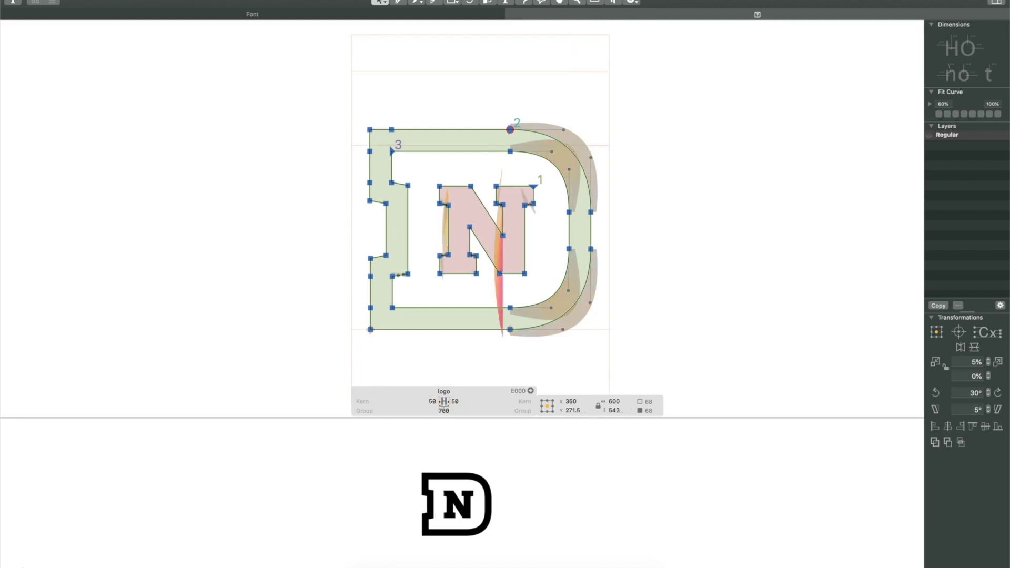
{"action": "left_click", "coordinate": [739, 182]}
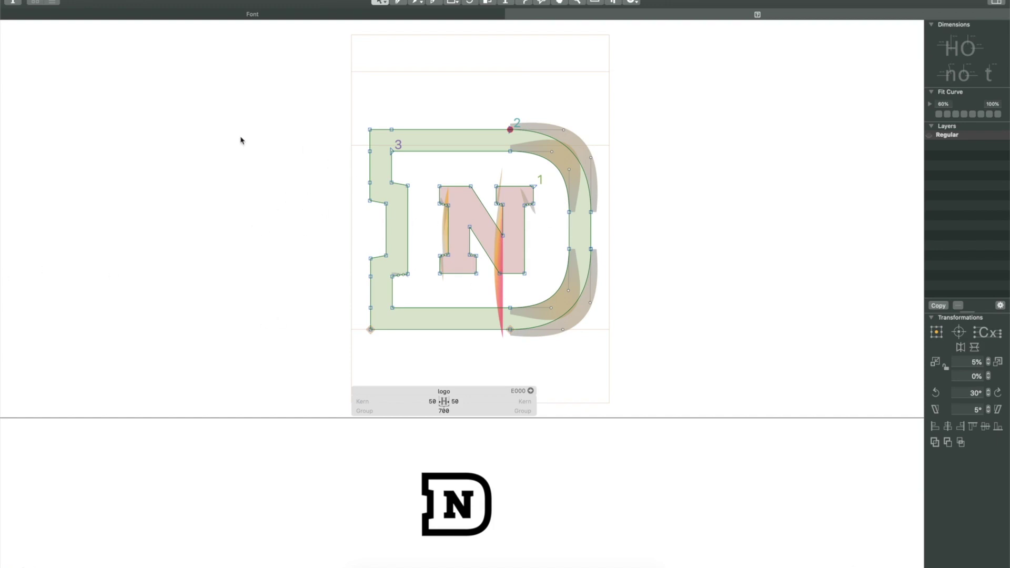
{"action": "key", "text": "super+minus"}
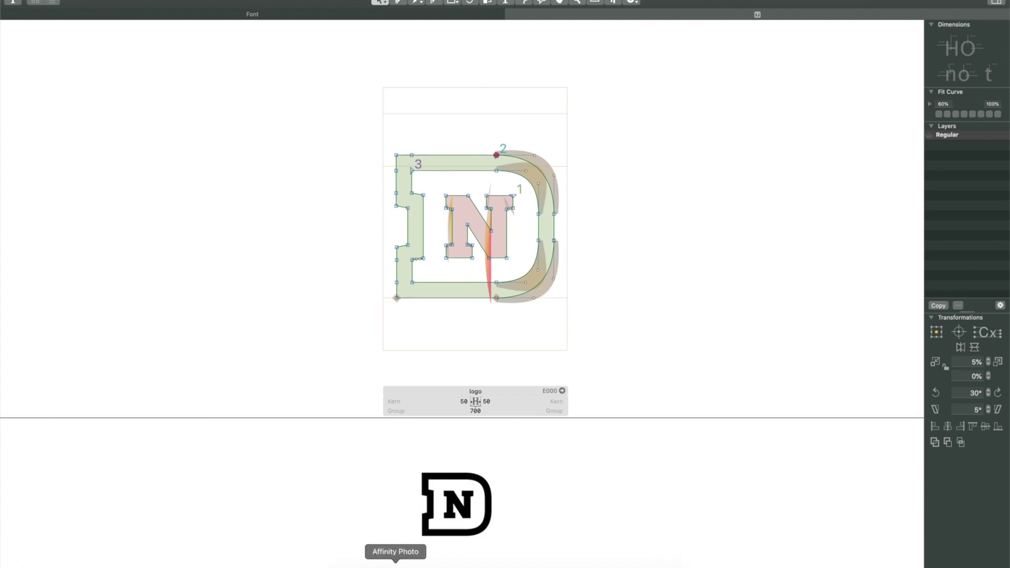
Step: Switch to Affinity Designer, scale the logo to a width of 27 pt, and return to Glyphs
{"action": "left_click", "coordinate": [368, 562]}
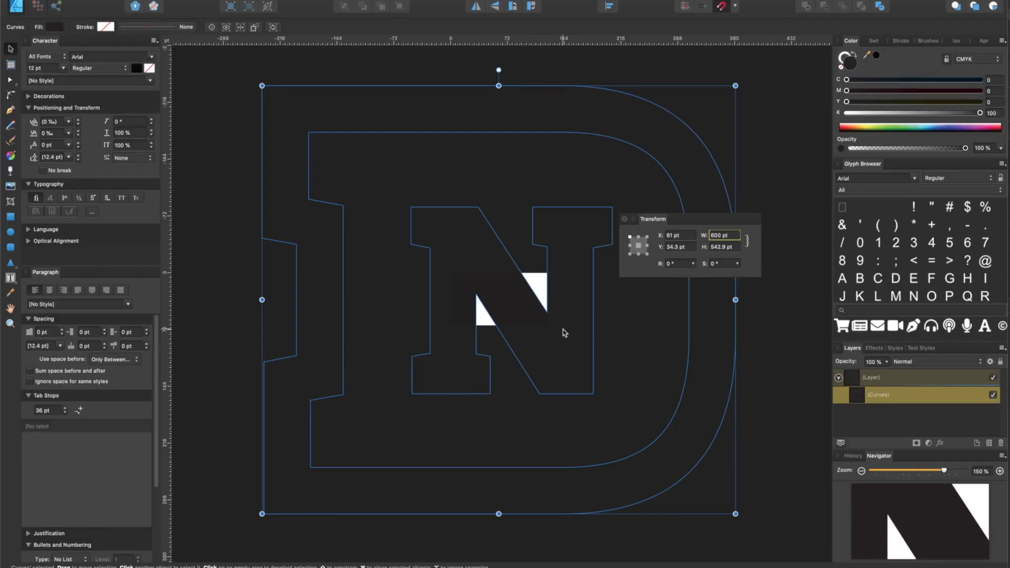
{"action": "type", "text": "27"}
{"action": "key", "text": "Return"}
{"action": "scroll", "coordinate": [500, 301], "scroll_direction": "up", "scroll_amount": 8}
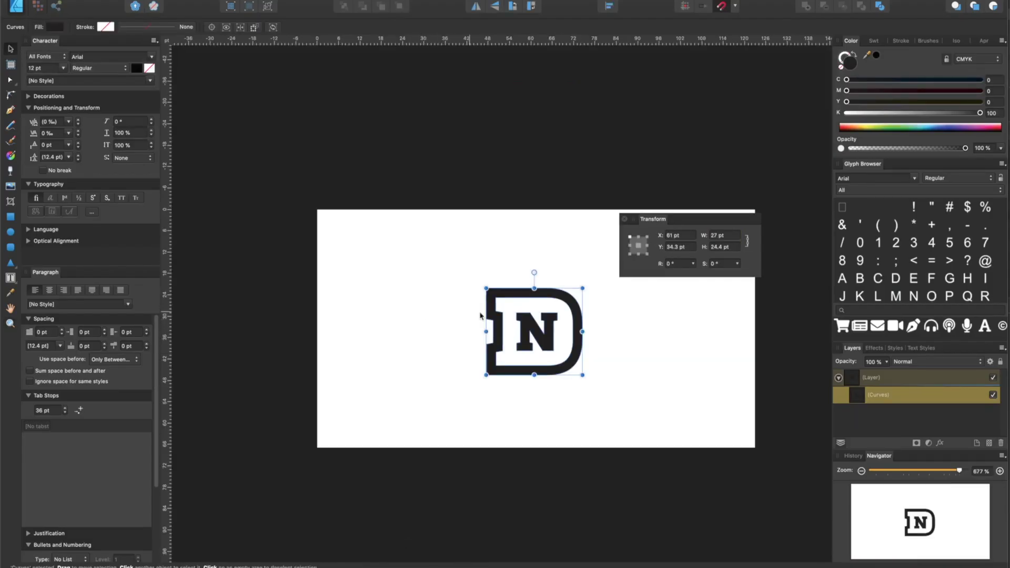
{"action": "left_click_drag", "start_coordinate": [668, 219], "coordinate": [770, 65]}
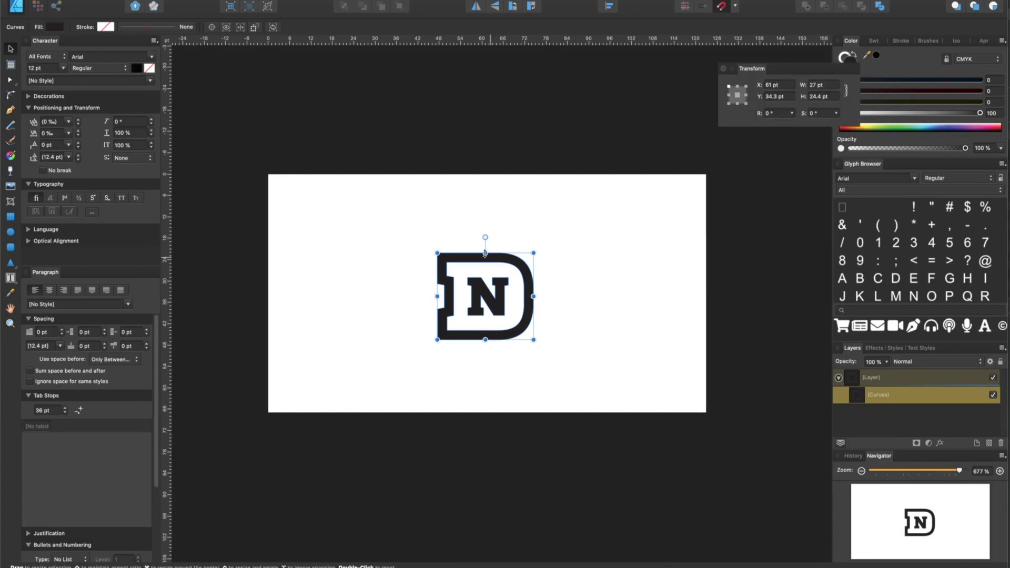
{"action": "left_click", "coordinate": [456, 233]}
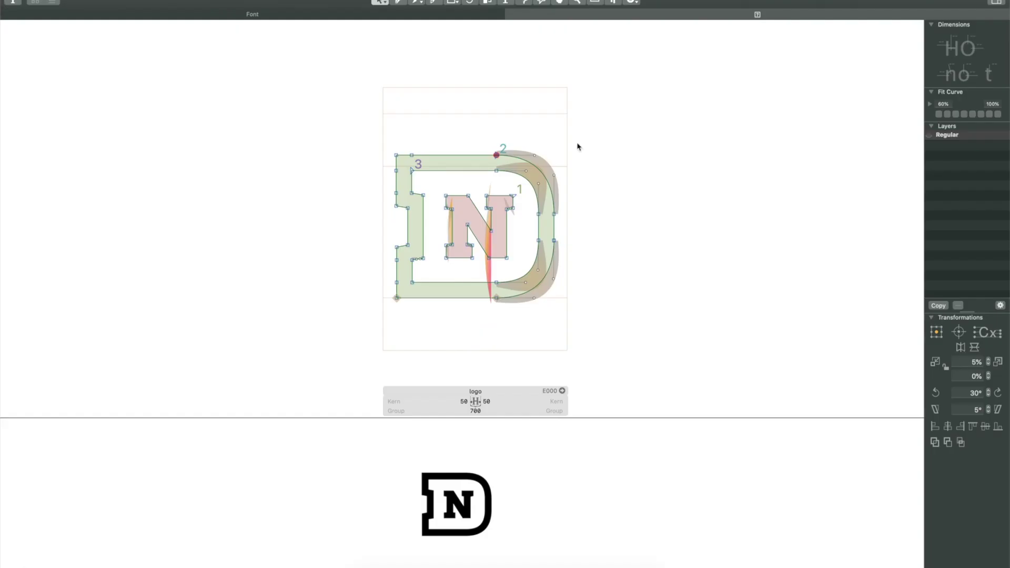
Step: Select the N and both D outlines of the logo, and correct their path direction
{"action": "left_click_drag", "start_coordinate": [526, 184], "coordinate": [442, 263]}
{"action": "left_click", "coordinate": [113, 0]}
{"action": "mouse_move", "coordinate": [144, 0]}
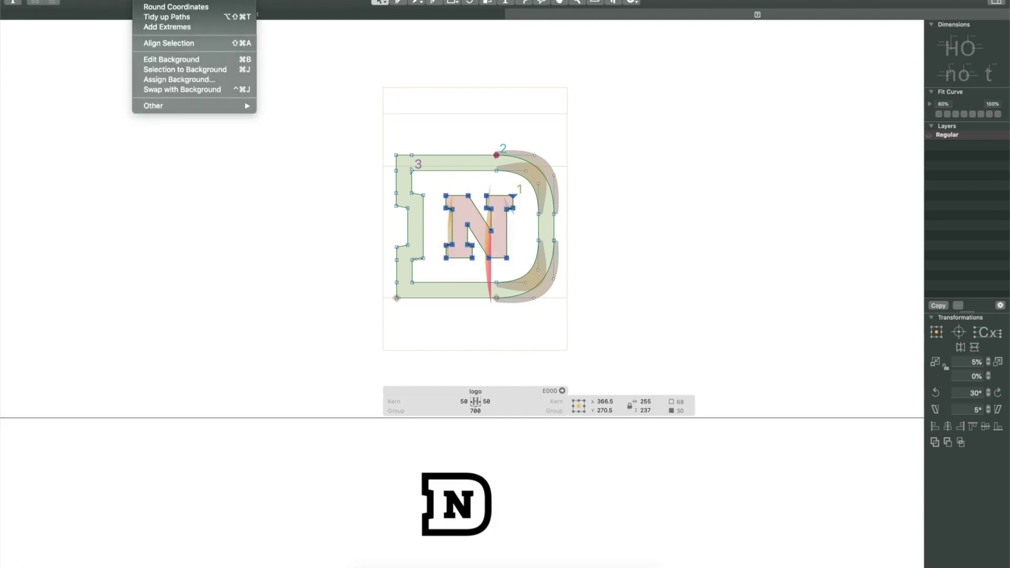
{"action": "left_click", "coordinate": [150, 26]}
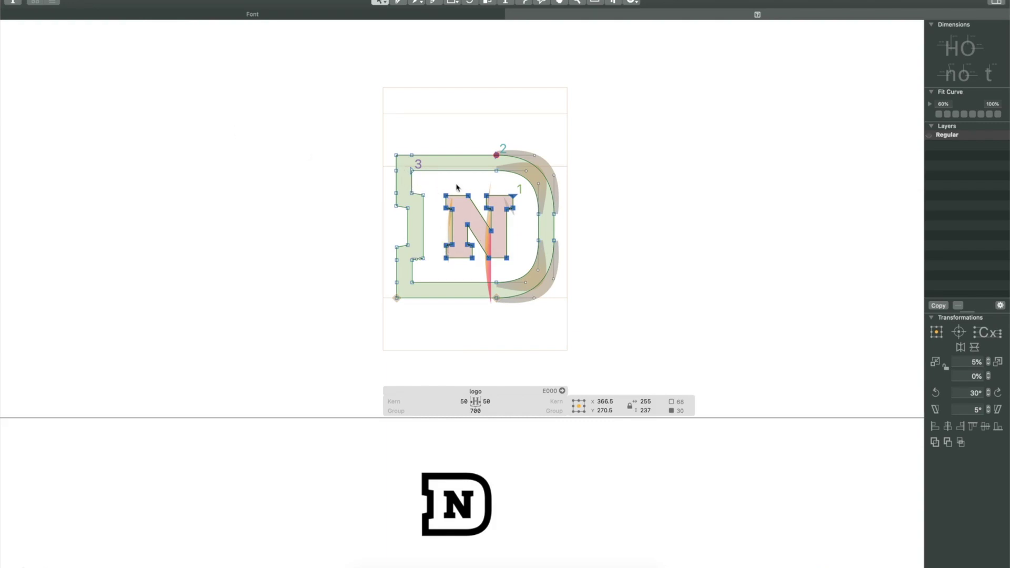
{"action": "double_click", "coordinate": [416, 178], "text": "shift"}
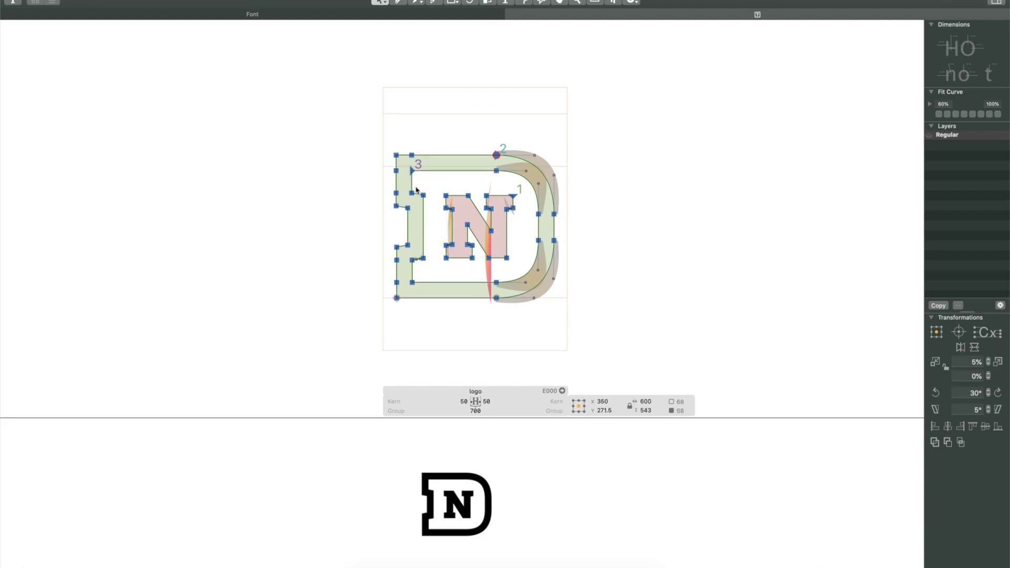
{"action": "left_click", "coordinate": [126, 0]}
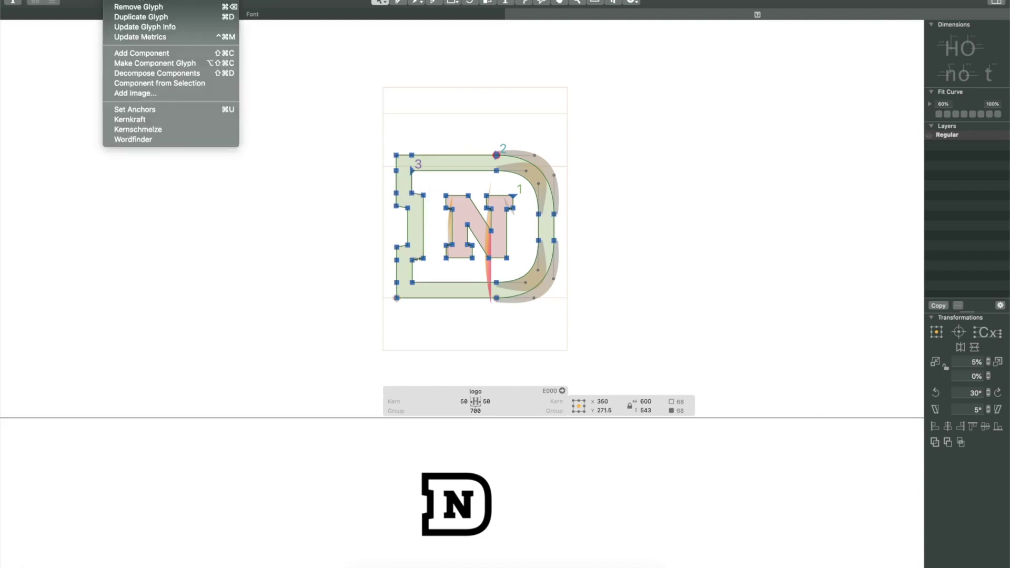
{"action": "mouse_move", "coordinate": [156, 0]}
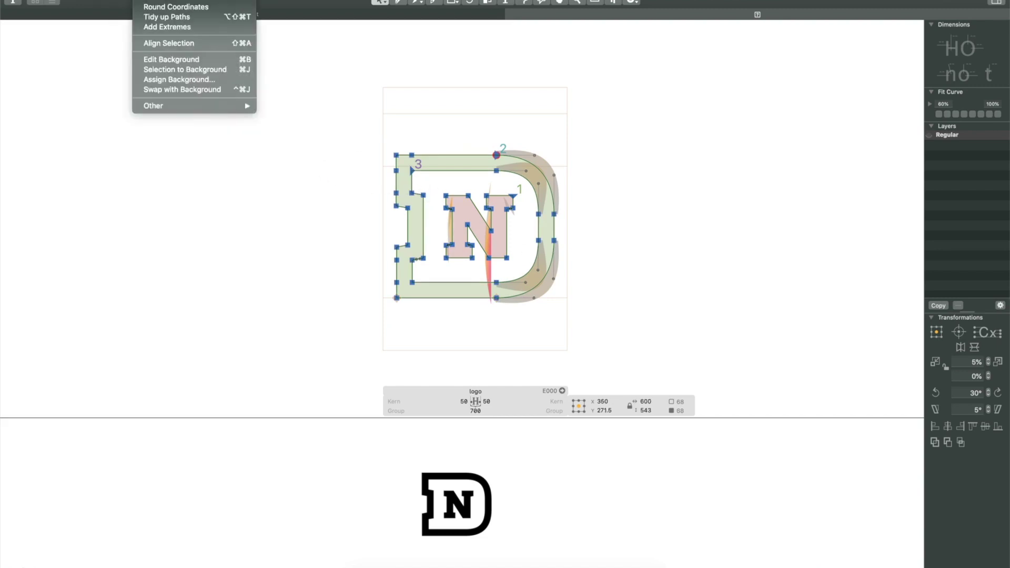
{"action": "left_click", "coordinate": [146, 1]}
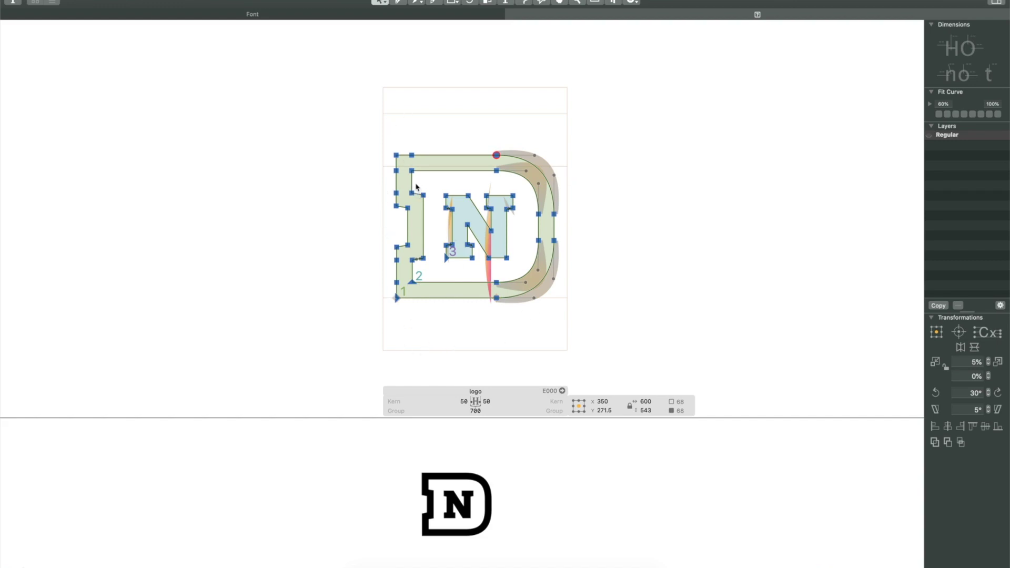
{"action": "left_click", "coordinate": [357, 234]}
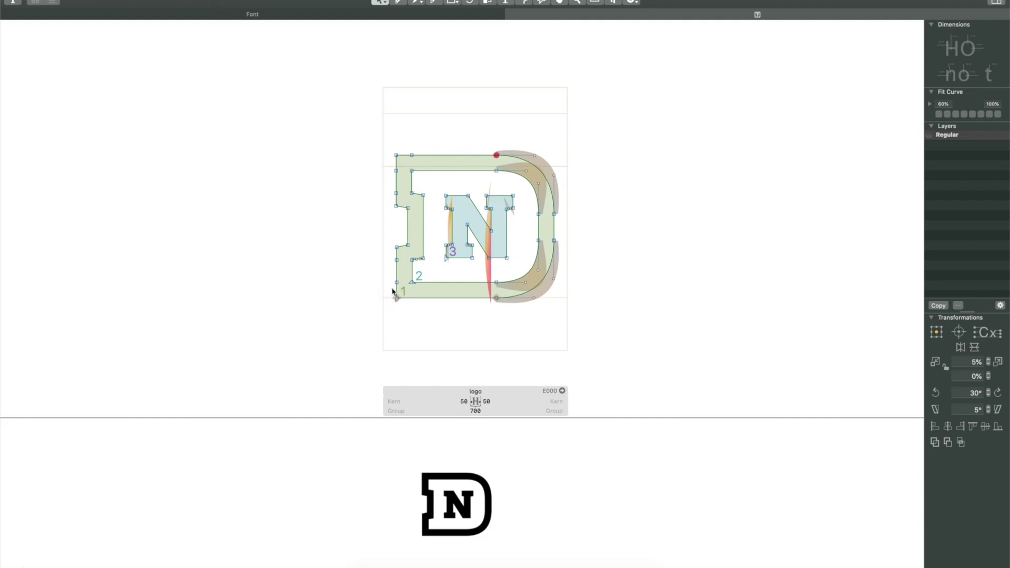
Step: Close the logo glyph's edit view and start a webfont export as TrueType in WOFF format
{"action": "mouse_move", "coordinate": [514, 20]}
{"action": "left_click", "coordinate": [511, 15]}
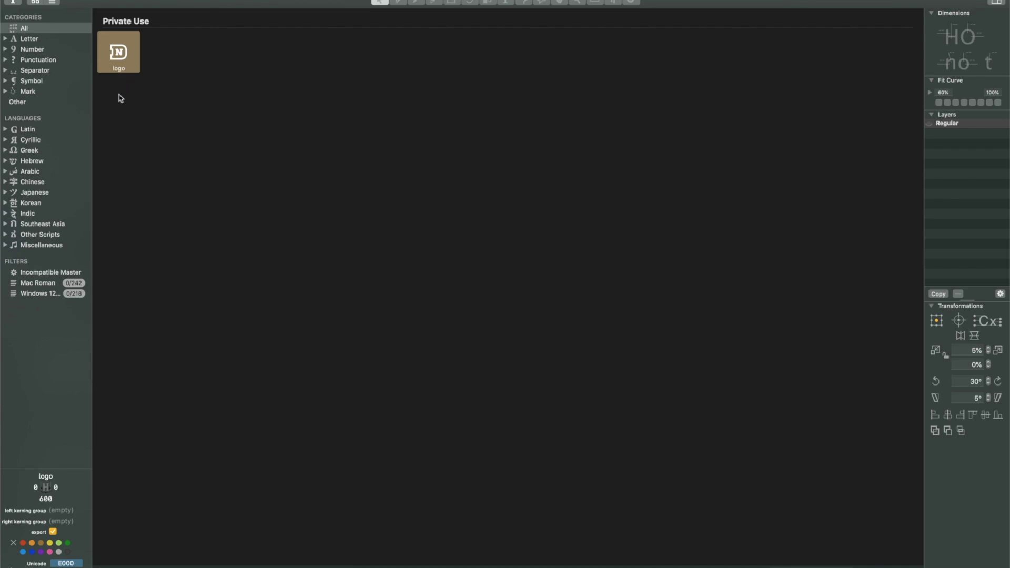
{"action": "left_click", "coordinate": [74, 0]}
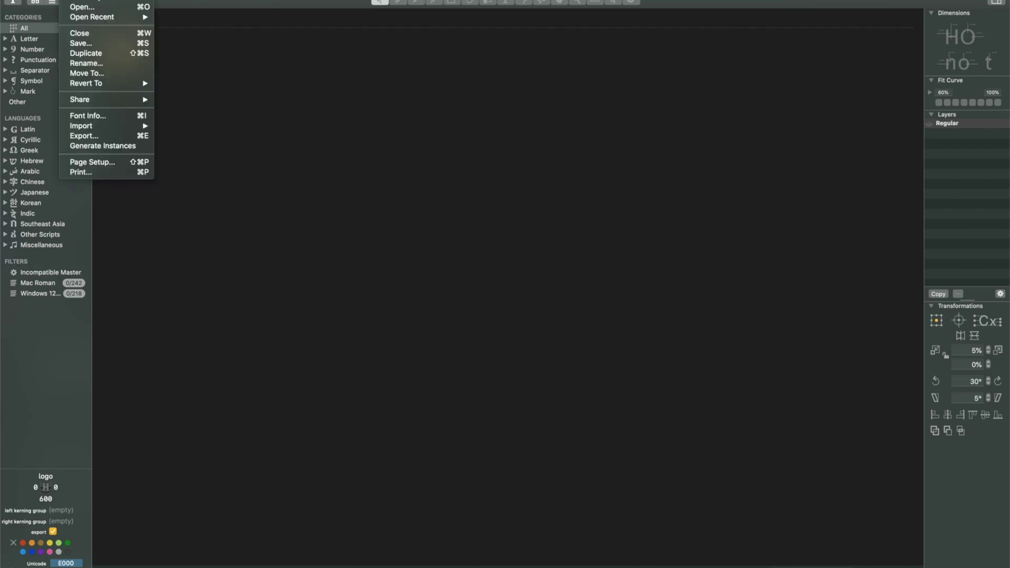
{"action": "left_click", "coordinate": [95, 136]}
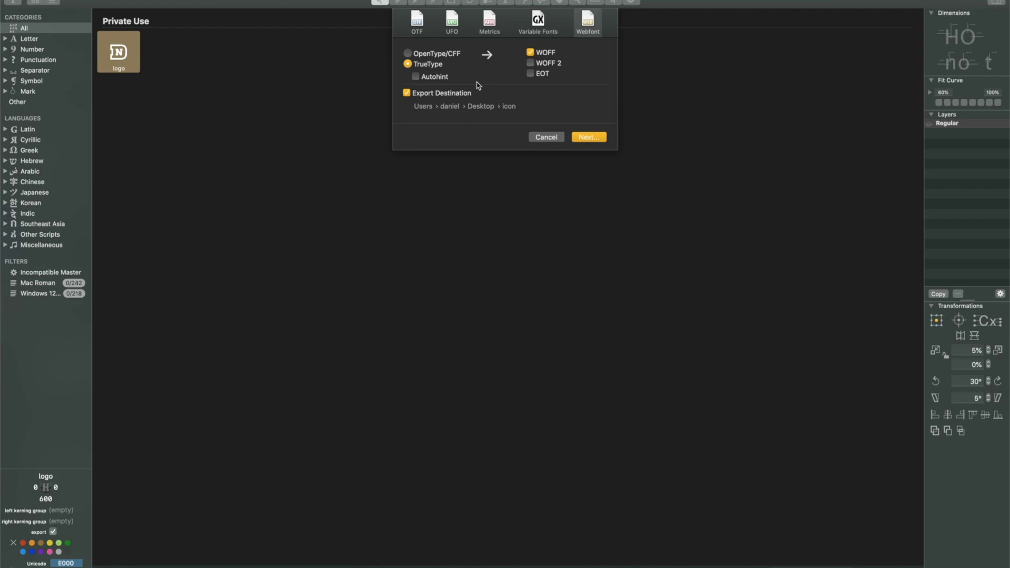
{"action": "left_click", "coordinate": [590, 138]}
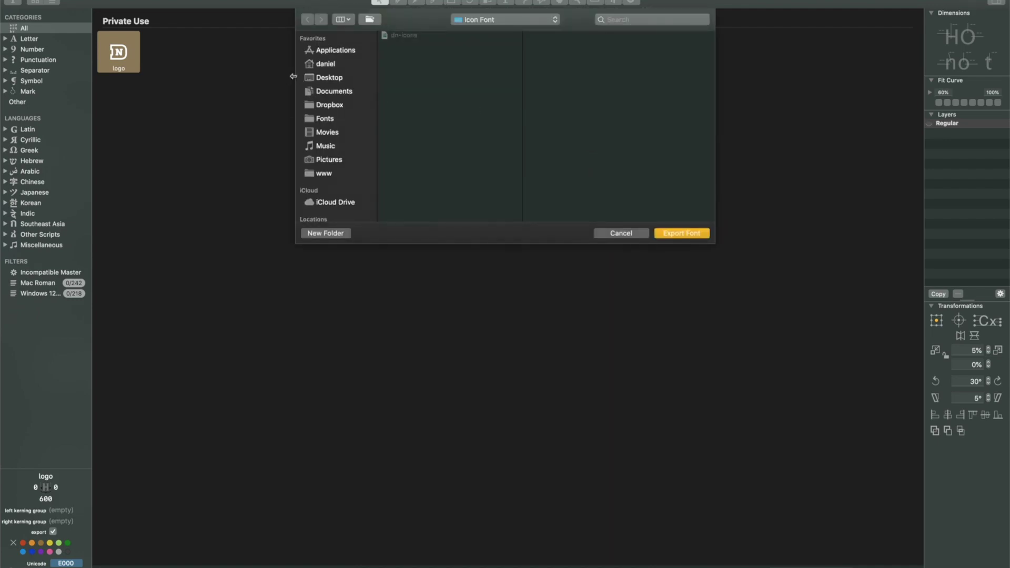
Step: Create a folder named "icon" on the Desktop and export the font
{"action": "left_click", "coordinate": [322, 67]}
{"action": "left_click", "coordinate": [323, 79]}
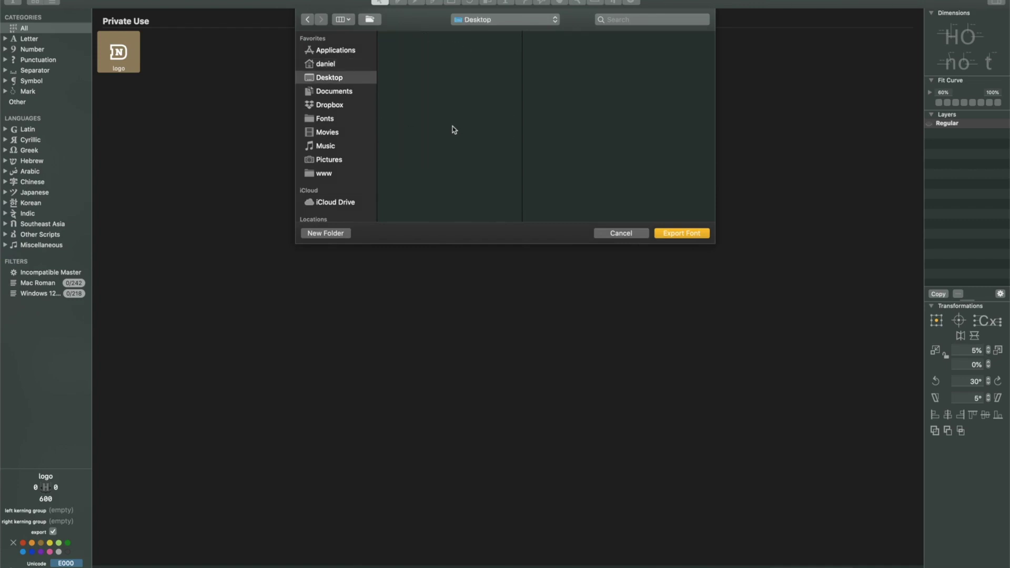
{"action": "key", "text": "super+shift+n"}
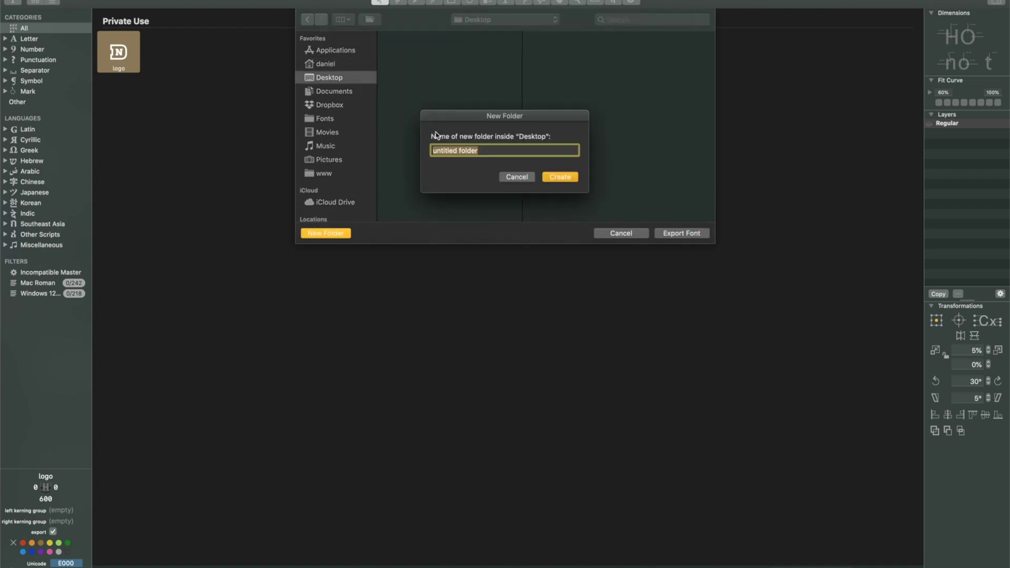
{"action": "type", "text": "icon"}
{"action": "key", "text": "Return"}
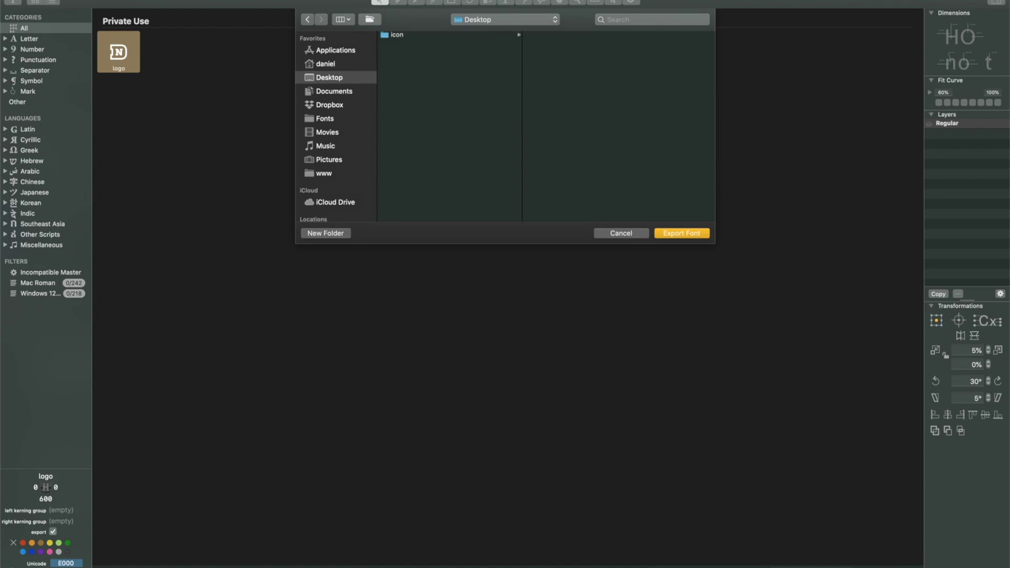
{"action": "left_click", "coordinate": [678, 233]}
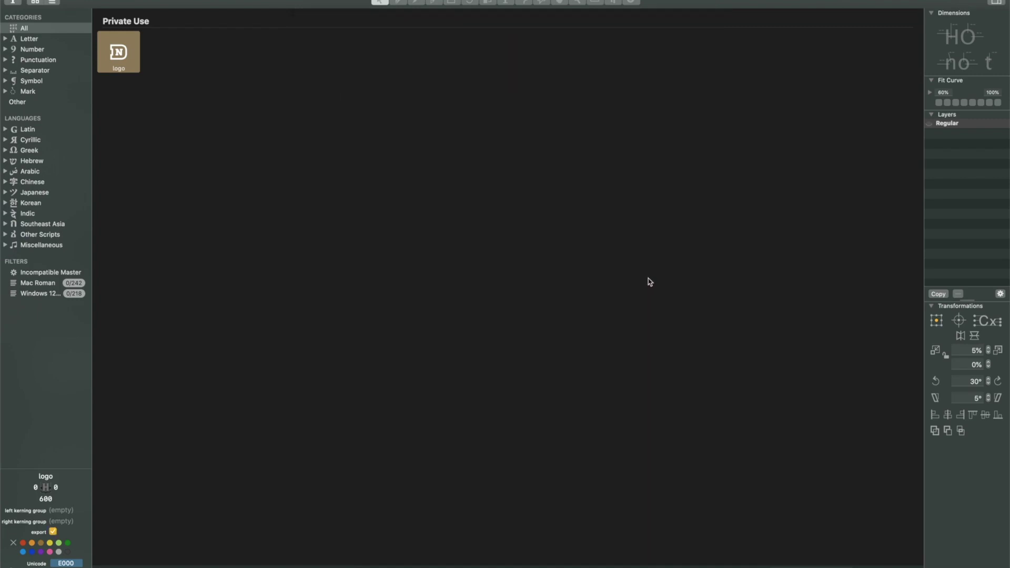
Step: Switch to Finder and locate Icon-Regular.woff in the Desktop's icon folder
{"action": "left_click", "coordinate": [367, 559]}
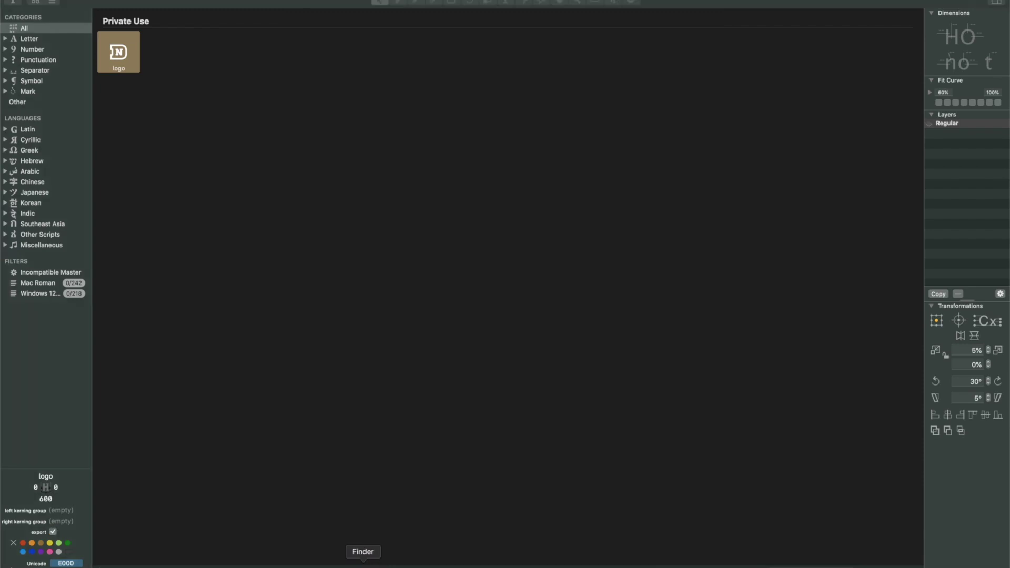
{"action": "left_click", "coordinate": [477, 180]}
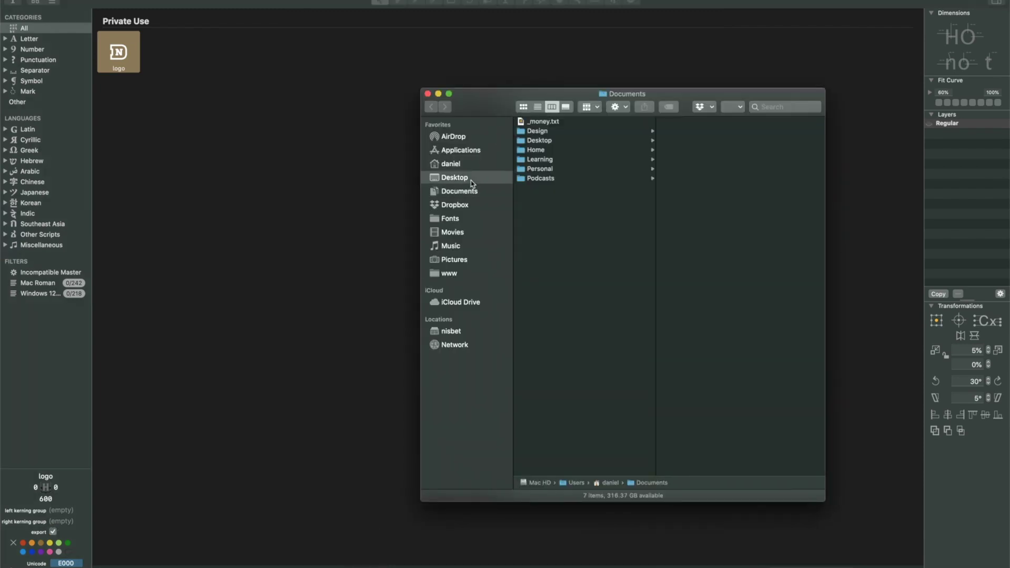
{"action": "left_click", "coordinate": [542, 126]}
{"action": "left_click", "coordinate": [699, 124]}
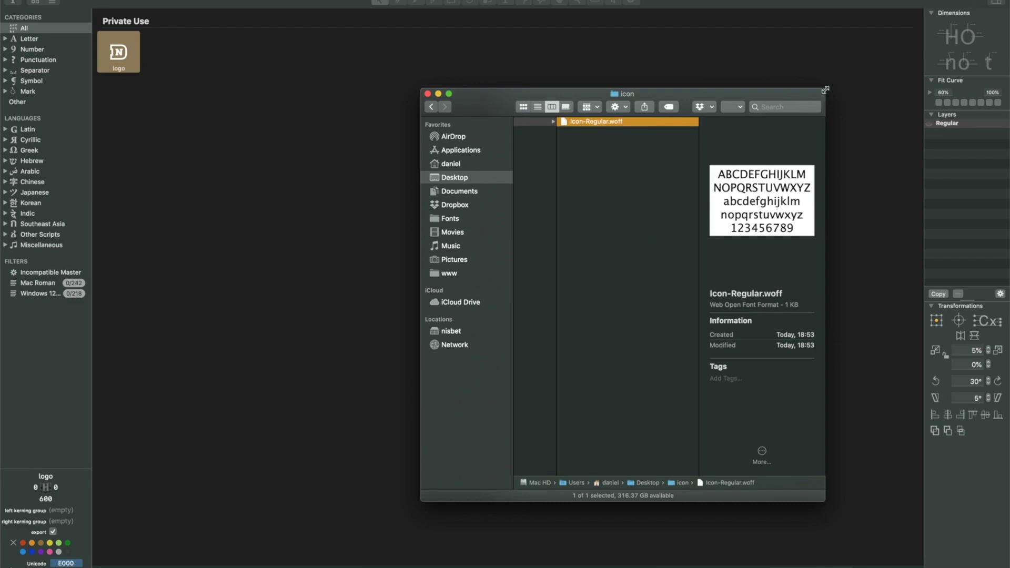
{"action": "left_click_drag", "start_coordinate": [825, 88], "coordinate": [807, 38]}
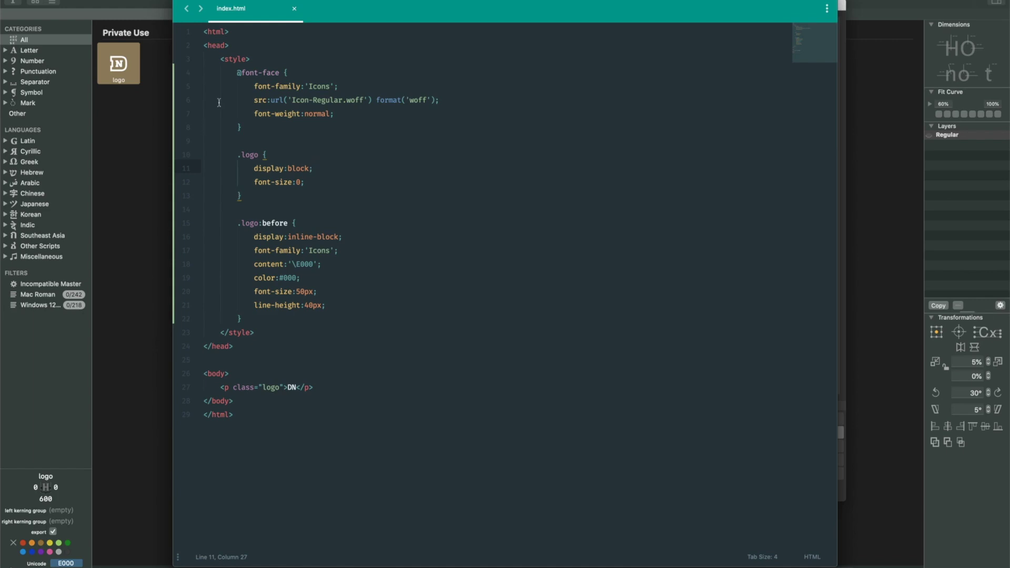
{"action": "left_click", "coordinate": [268, 331]}
{"action": "left_click_drag", "start_coordinate": [363, 101], "coordinate": [292, 103]}
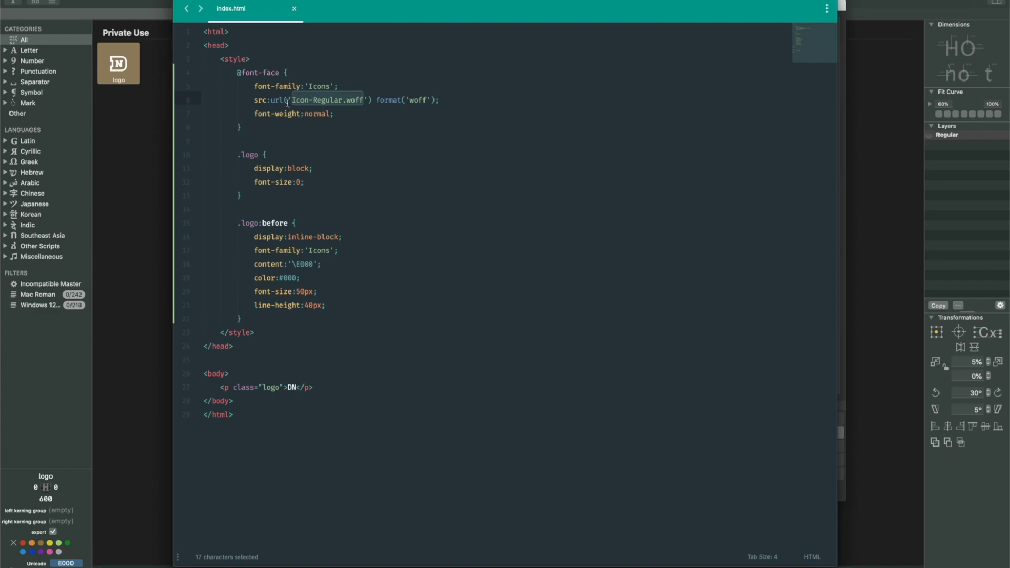
{"action": "left_click", "coordinate": [322, 203]}
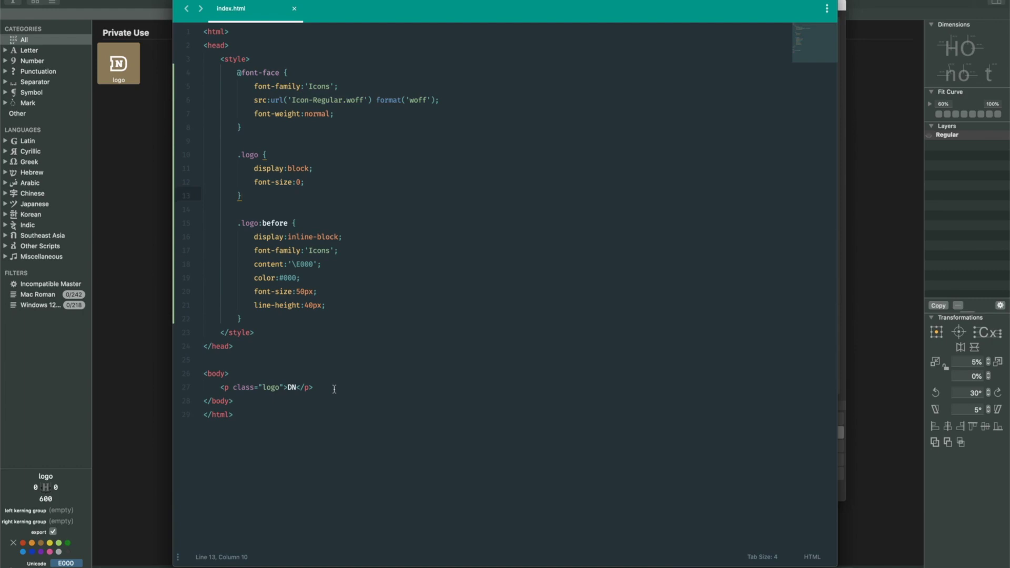
Step: Review the logo paragraph and the .logo and .logo:before rules in index.html, and view the page in the browser
{"action": "left_click_drag", "start_coordinate": [334, 389], "coordinate": [220, 387]}
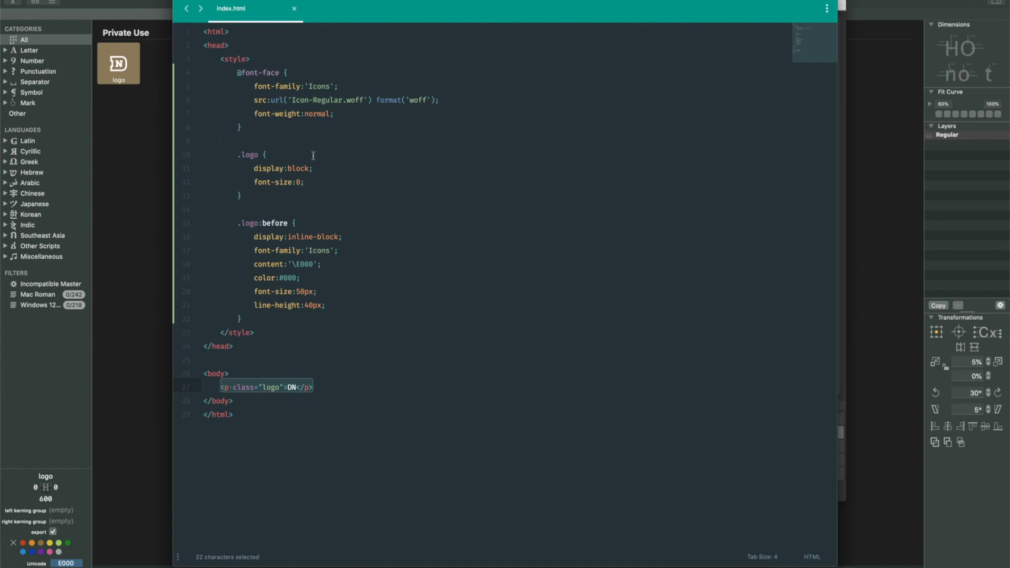
{"action": "left_click_drag", "start_coordinate": [304, 182], "coordinate": [246, 182]}
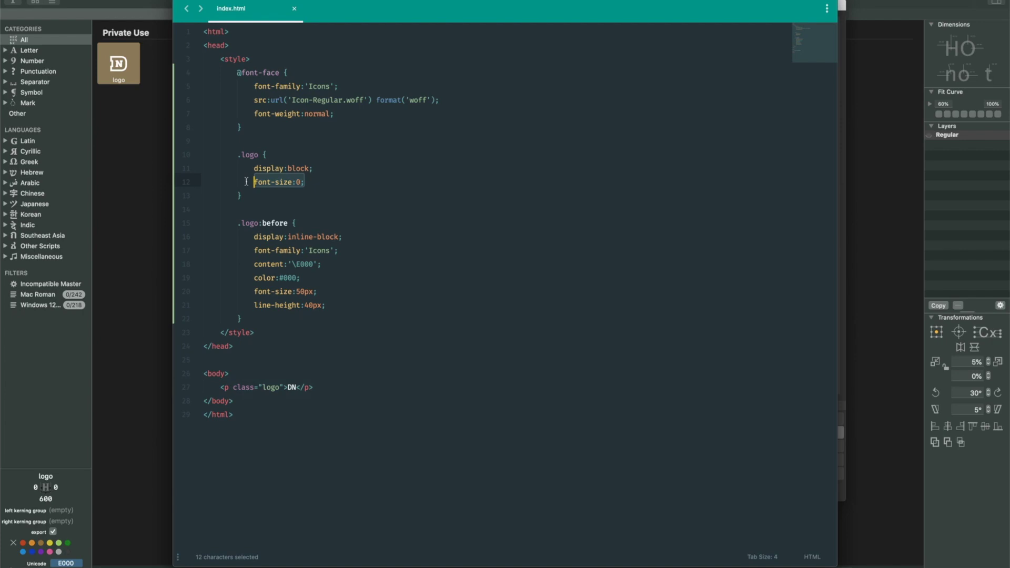
{"action": "left_click", "coordinate": [288, 387]}
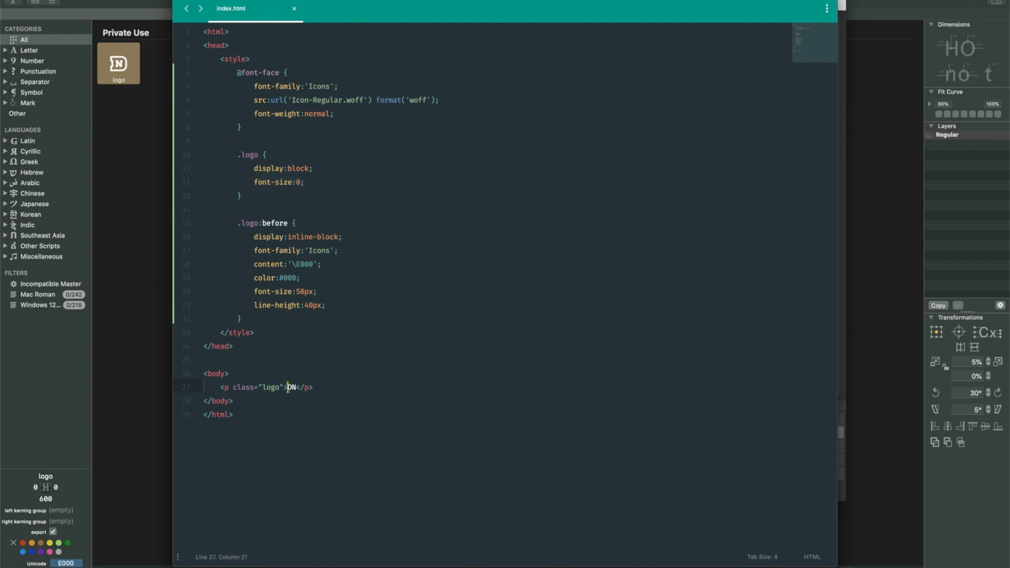
{"action": "double_click", "coordinate": [289, 387]}
{"action": "left_click_drag", "start_coordinate": [254, 237], "coordinate": [352, 260]}
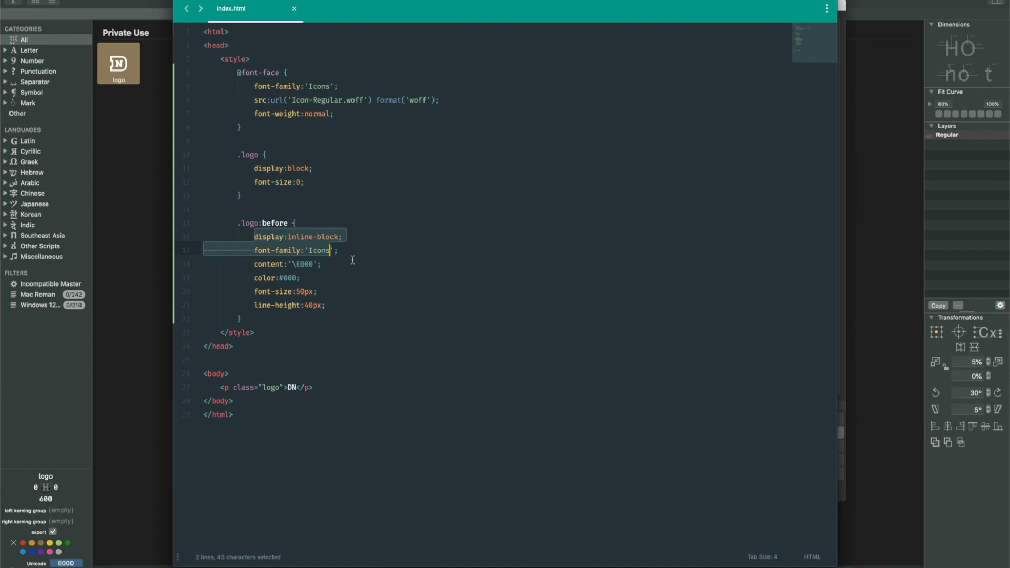
{"action": "left_click_drag", "start_coordinate": [338, 250], "coordinate": [317, 265]}
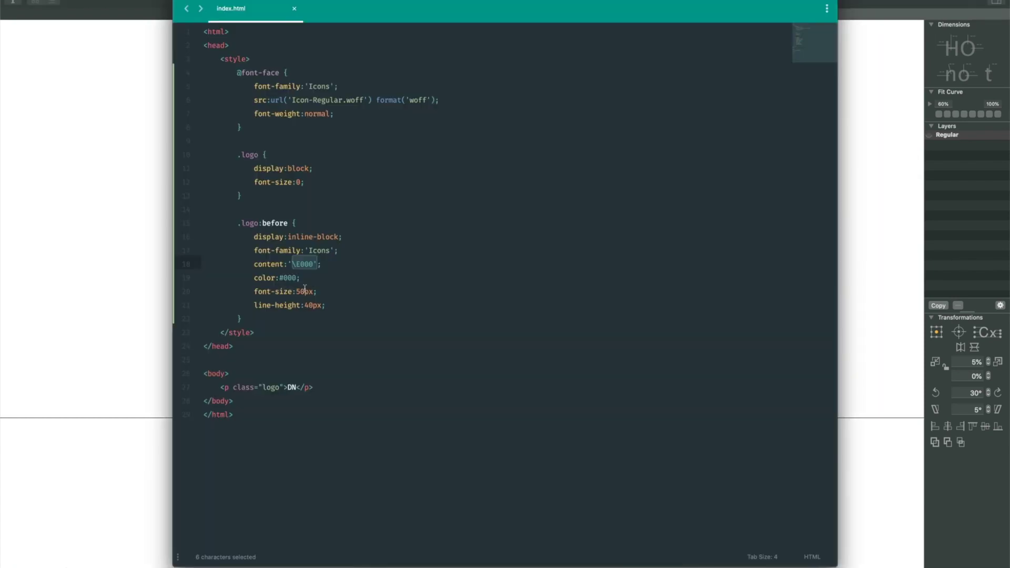
{"action": "key", "text": "Down"}
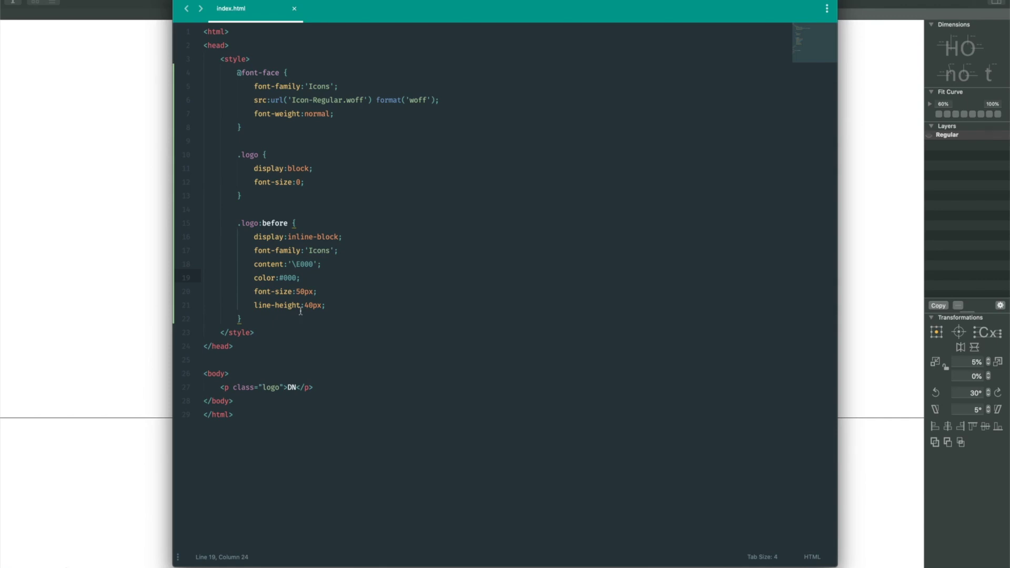
{"action": "key", "text": "super+Tab"}
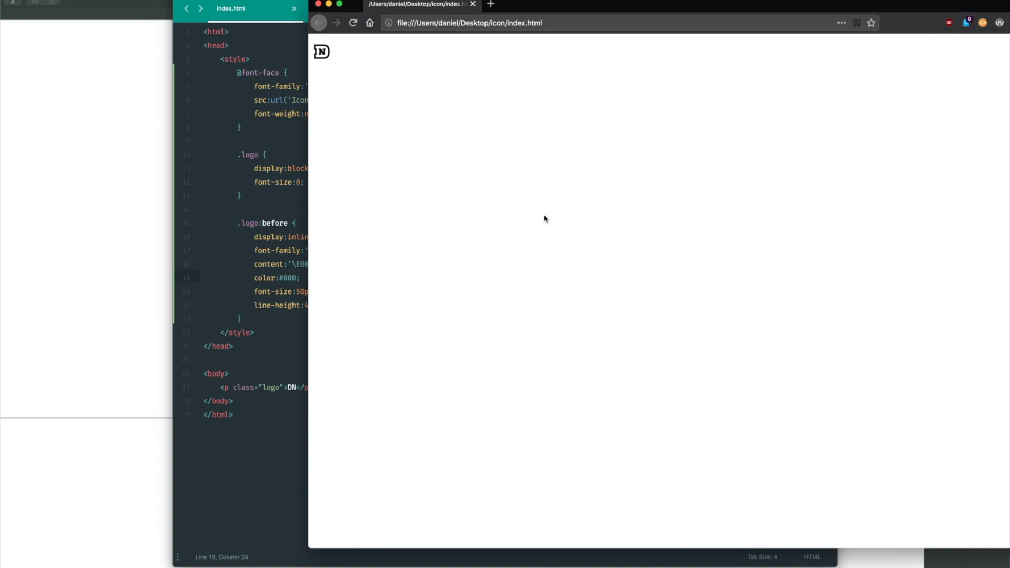
Step: Set the .logo:before font size to 150px in index.html, save the file and reload the page in the browser
{"action": "left_click", "coordinate": [296, 291]}
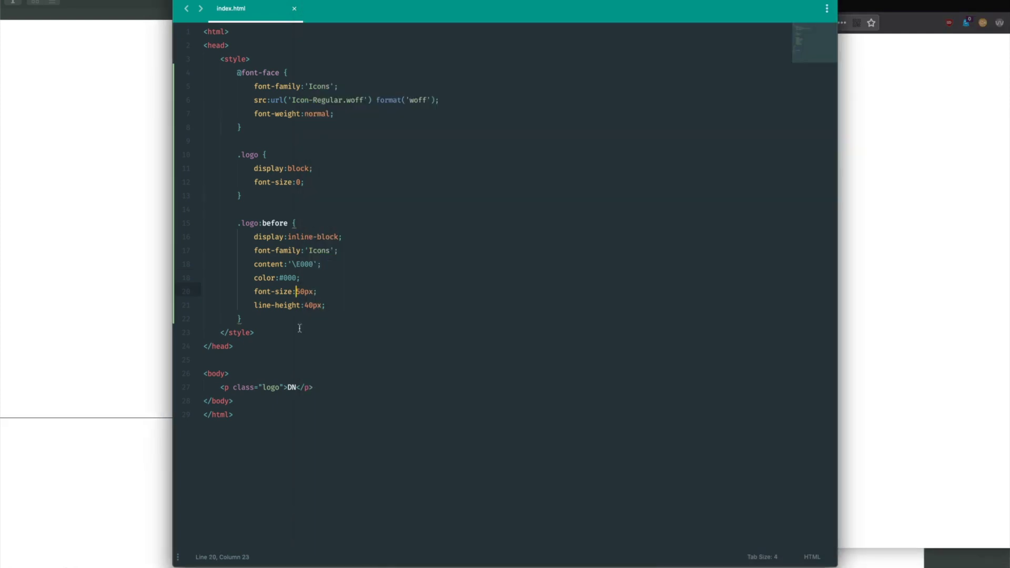
{"action": "type", "text": "1"}
{"action": "key", "text": "super+s"}
{"action": "key", "text": "super+Tab"}
{"action": "key", "text": "super+r"}
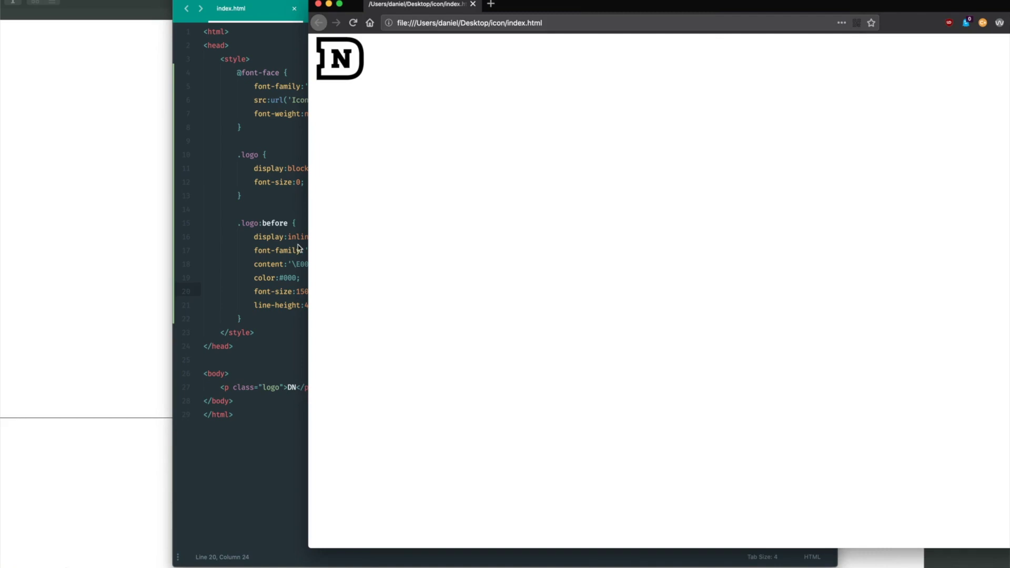
Step: Switch to Glyphs, return to the font overview and review the OTF export options without exporting
{"action": "left_click", "coordinate": [464, 564]}
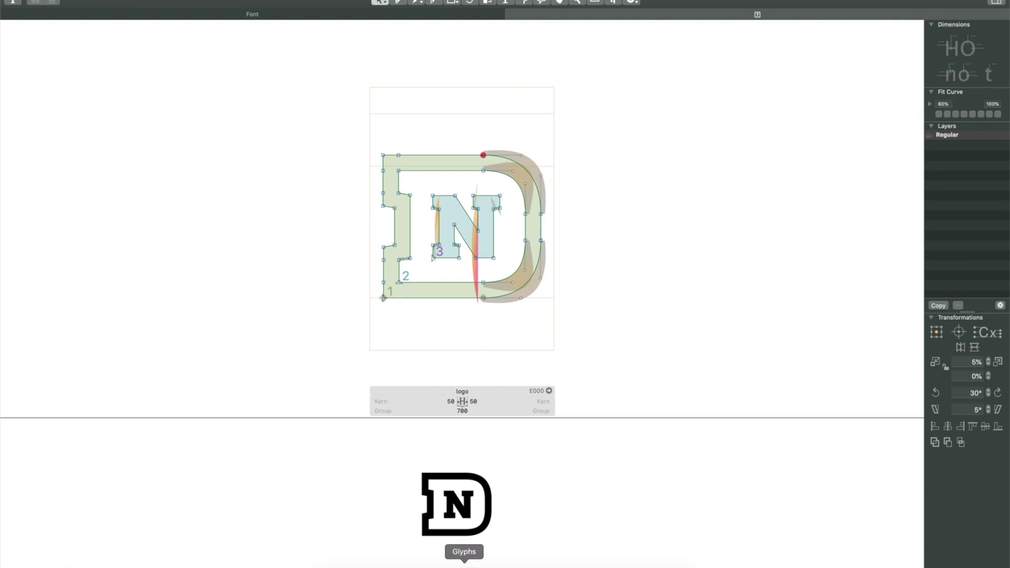
{"action": "left_click", "coordinate": [510, 14]}
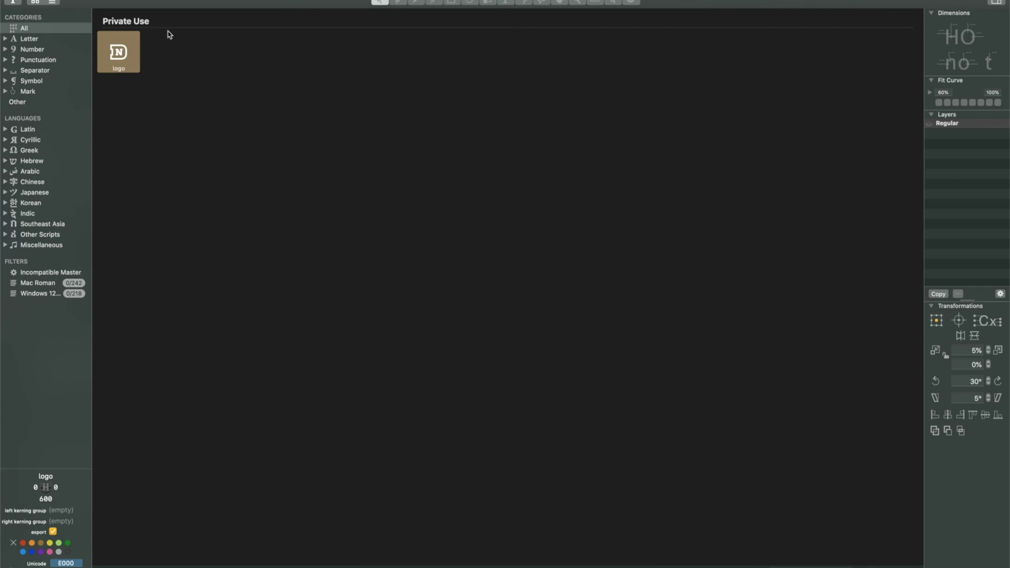
{"action": "left_click", "coordinate": [78, 2]}
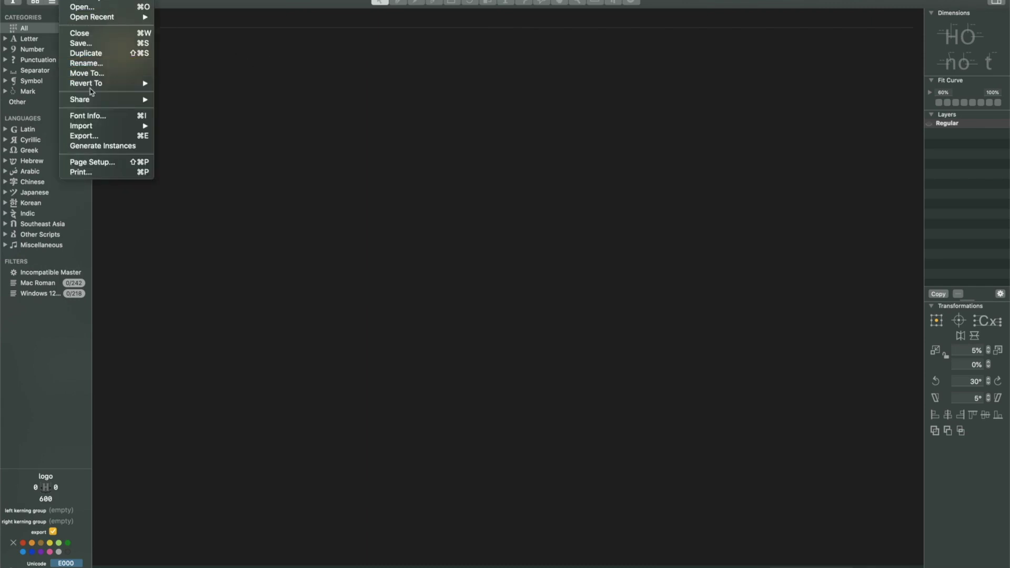
{"action": "left_click", "coordinate": [145, 138]}
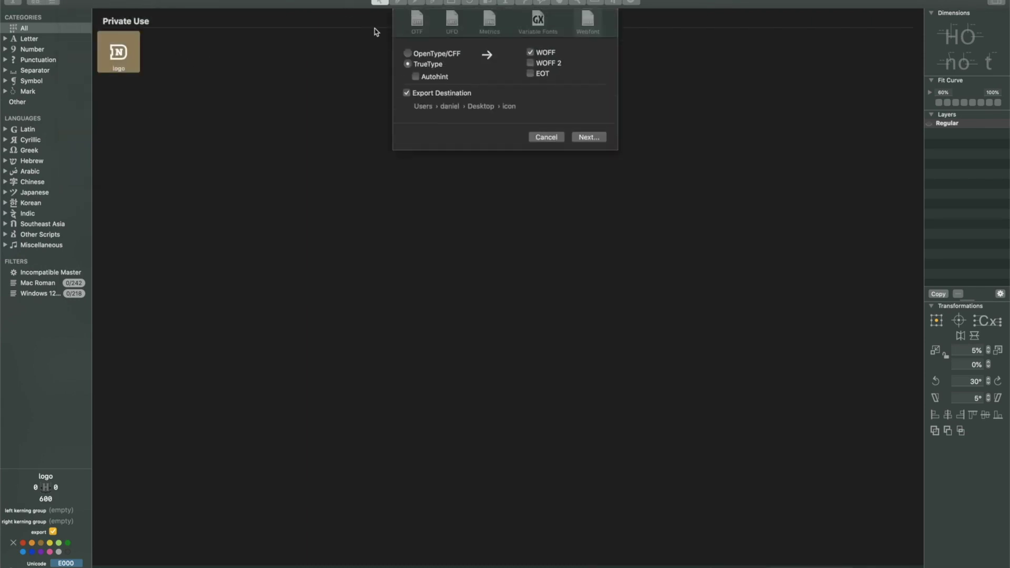
{"action": "left_click", "coordinate": [417, 22]}
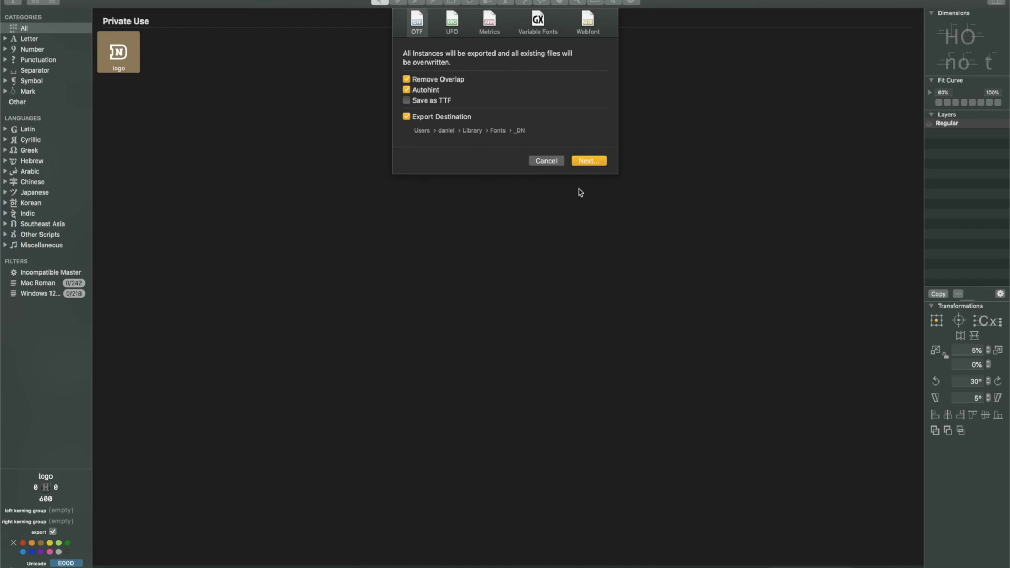
{"action": "left_click", "coordinate": [550, 164]}
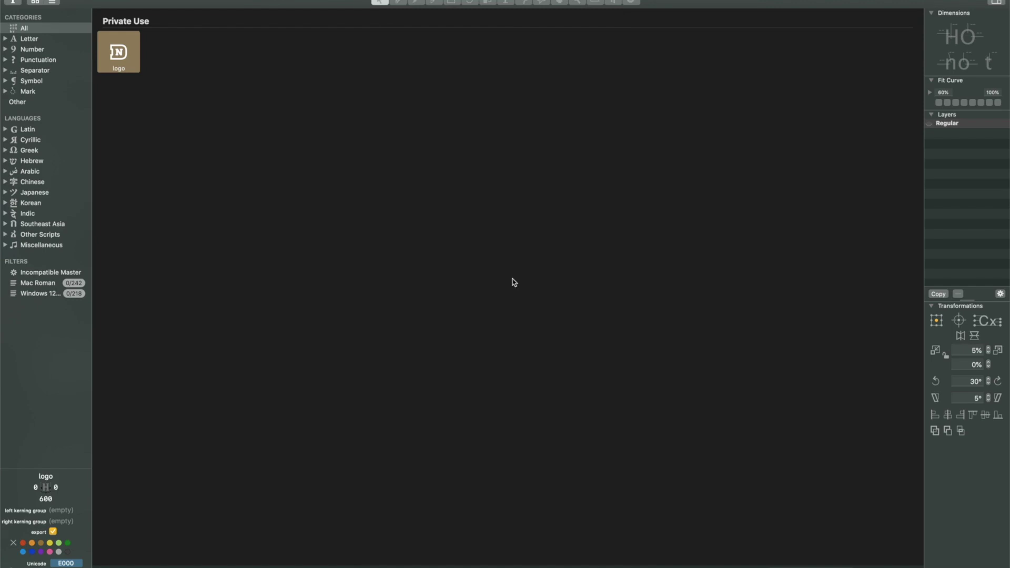